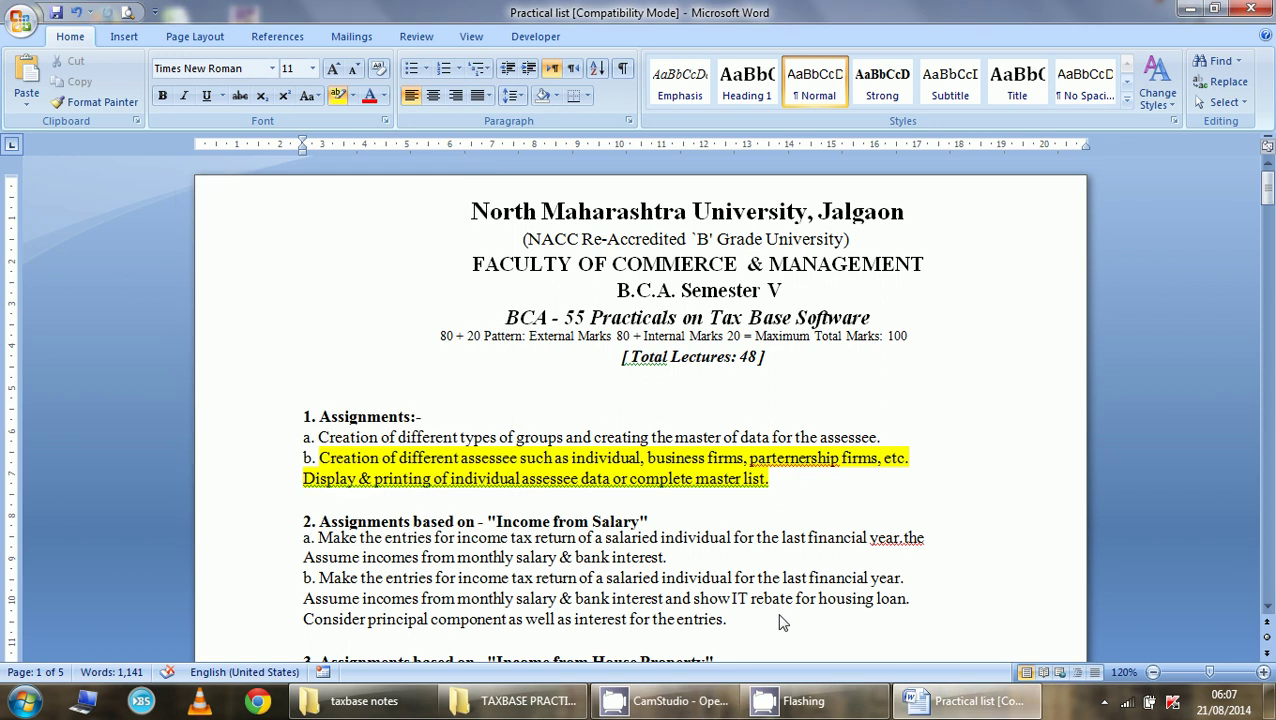
- Undo the highlight on item b and select the text from Creation to individual
key("ctrl+z")
left_click(726, 619)
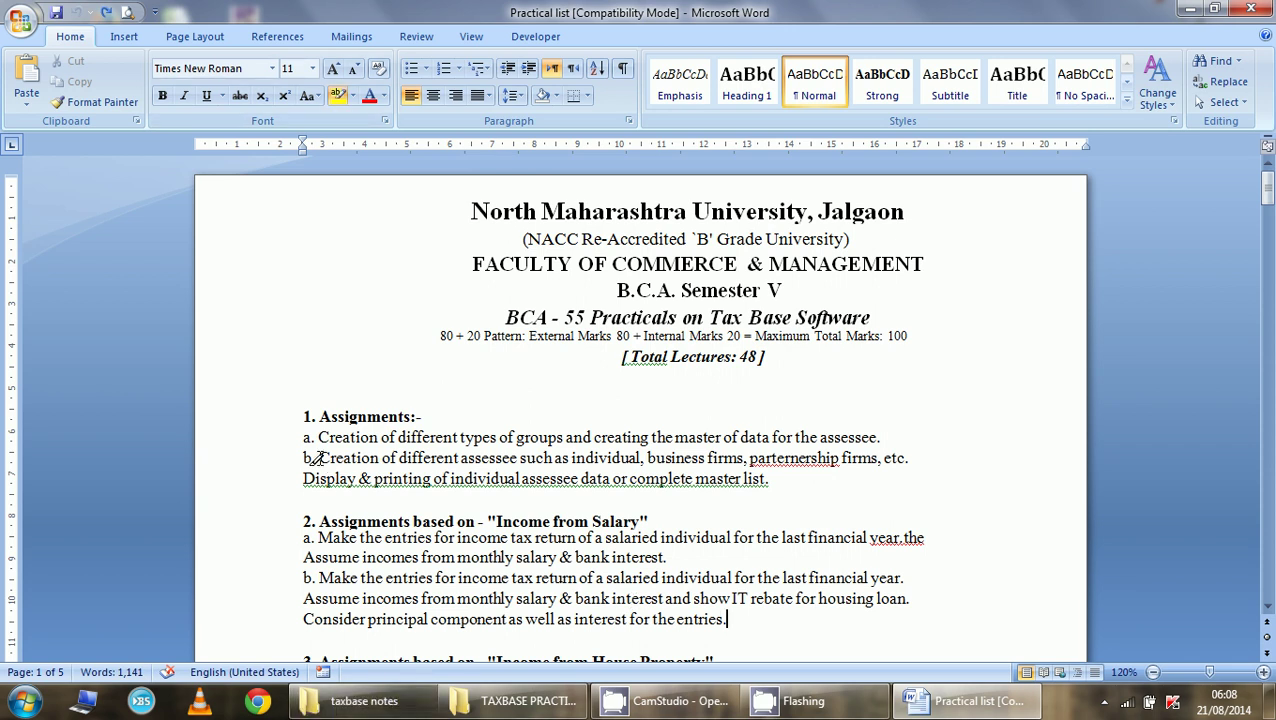
mouse_move(318, 458)
left_mouse_down()
mouse_move(422, 458)
mouse_move(478, 478)
mouse_move(641, 458)
mouse_move(710, 460)
mouse_move(645, 476)
mouse_move(706, 460)
mouse_move(900, 464)
mouse_move(760, 482)
left_mouse_up()
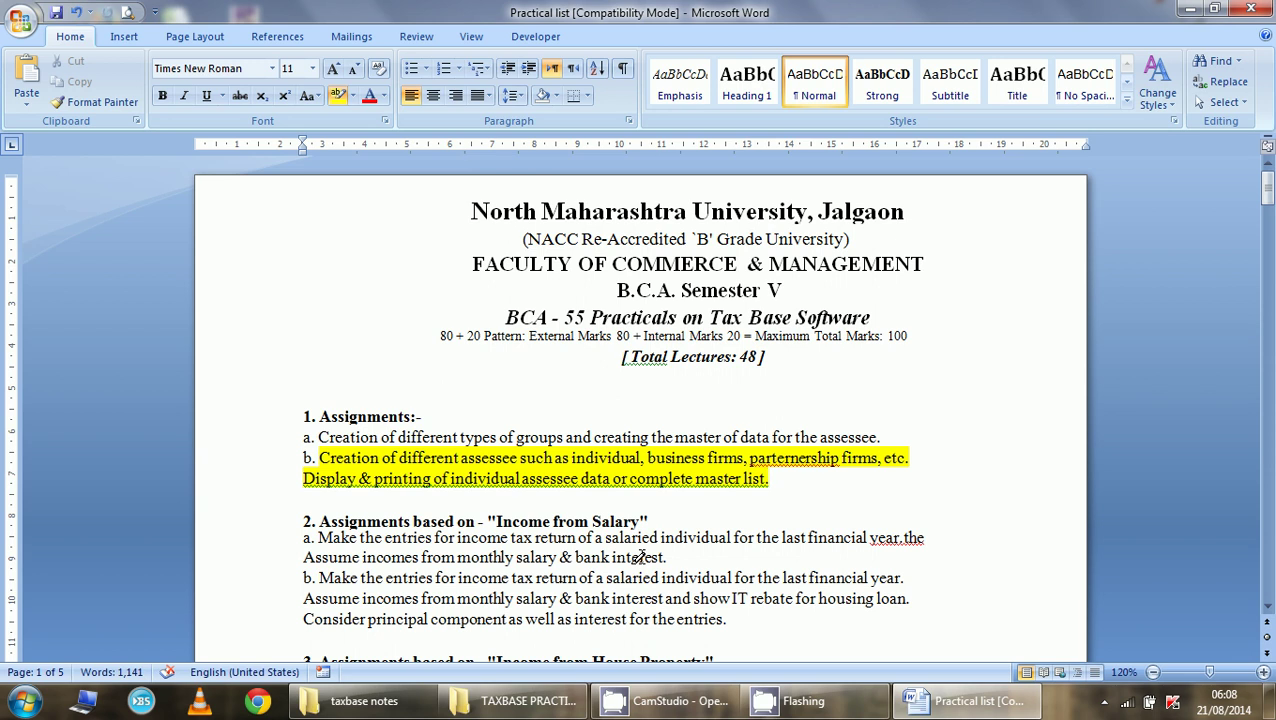
- Launch Taxbase from the desktop, dismiss the regional settings warning, log in and continue in education mode
left_click(1268, 700)
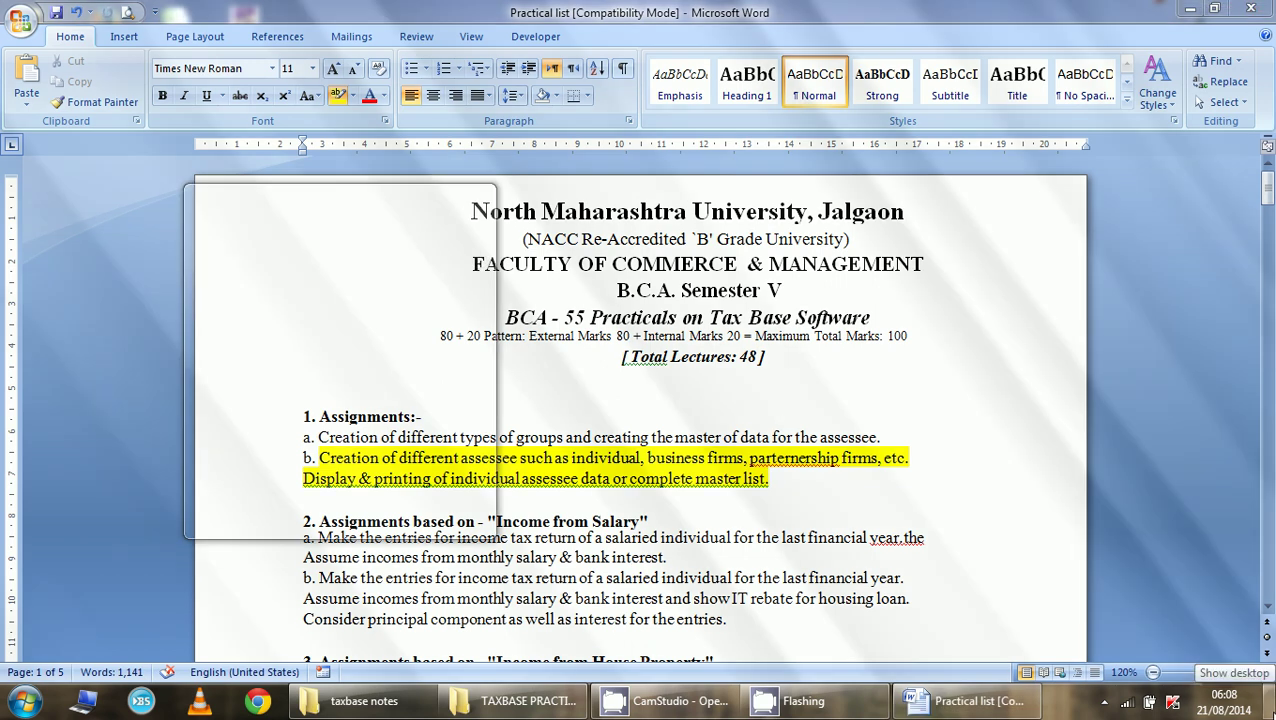
double_click(175, 625)
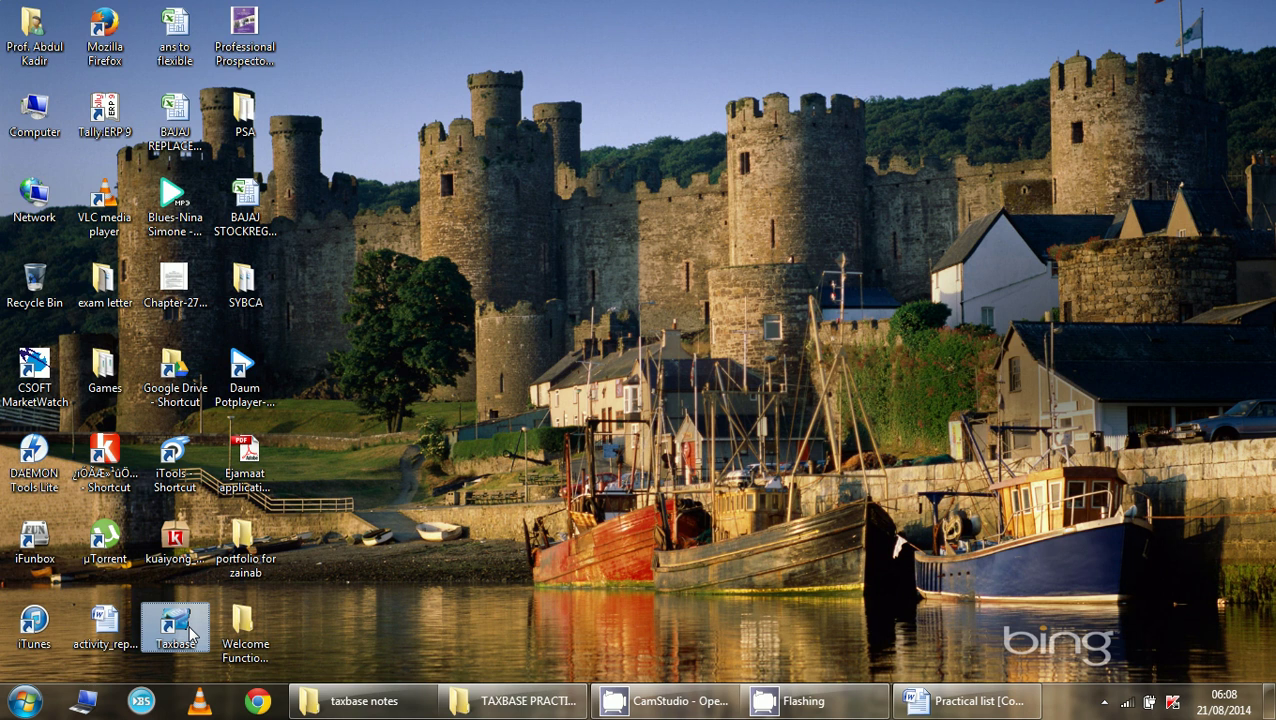
left_click(692, 496)
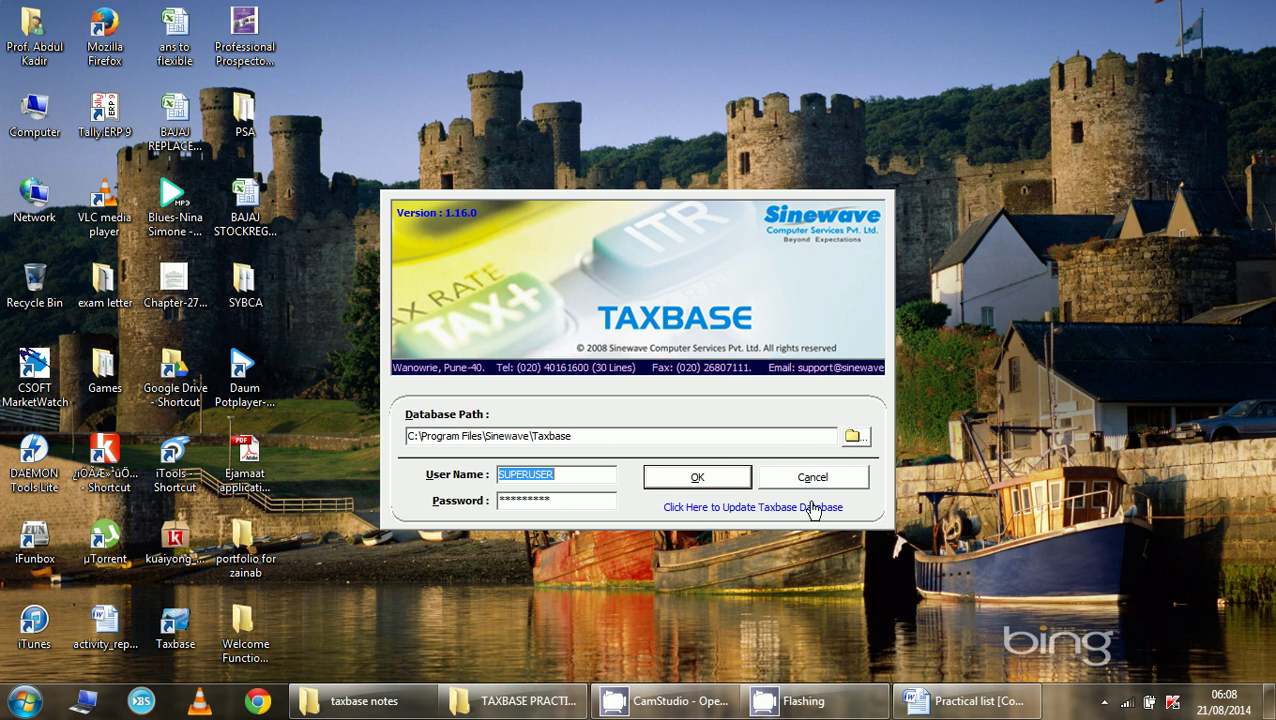
left_click(703, 478)
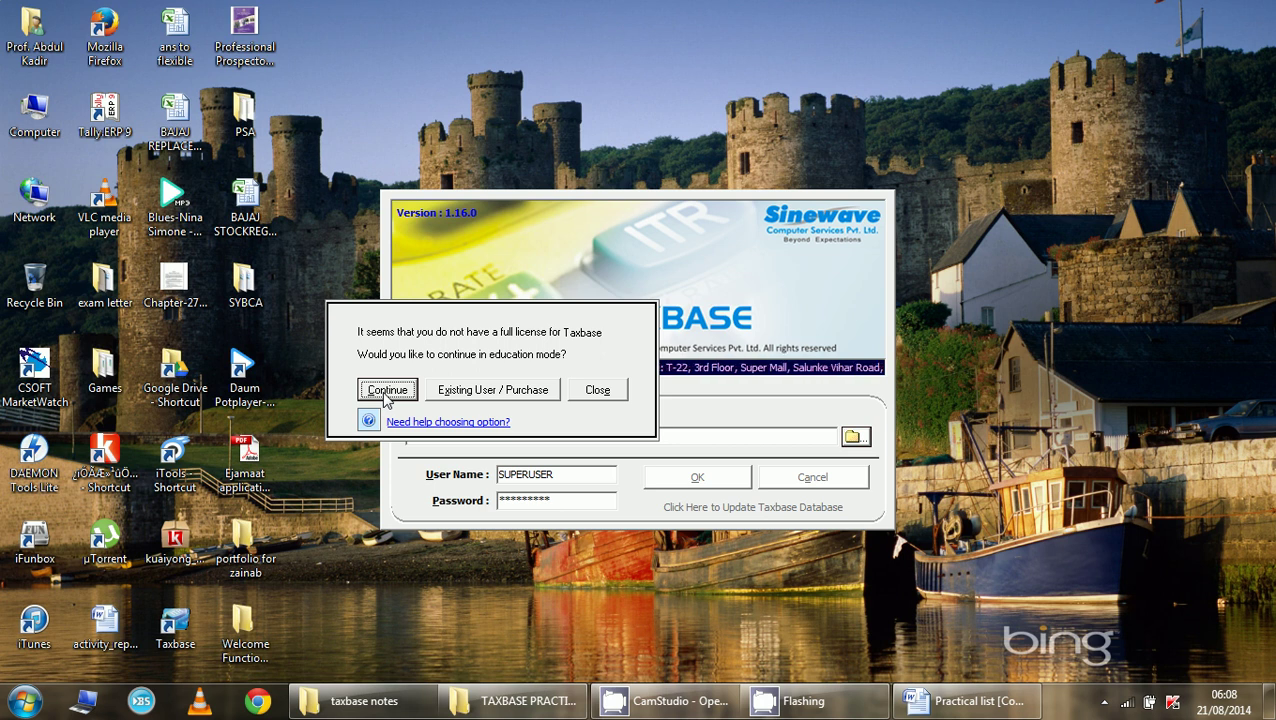
left_click(386, 392)
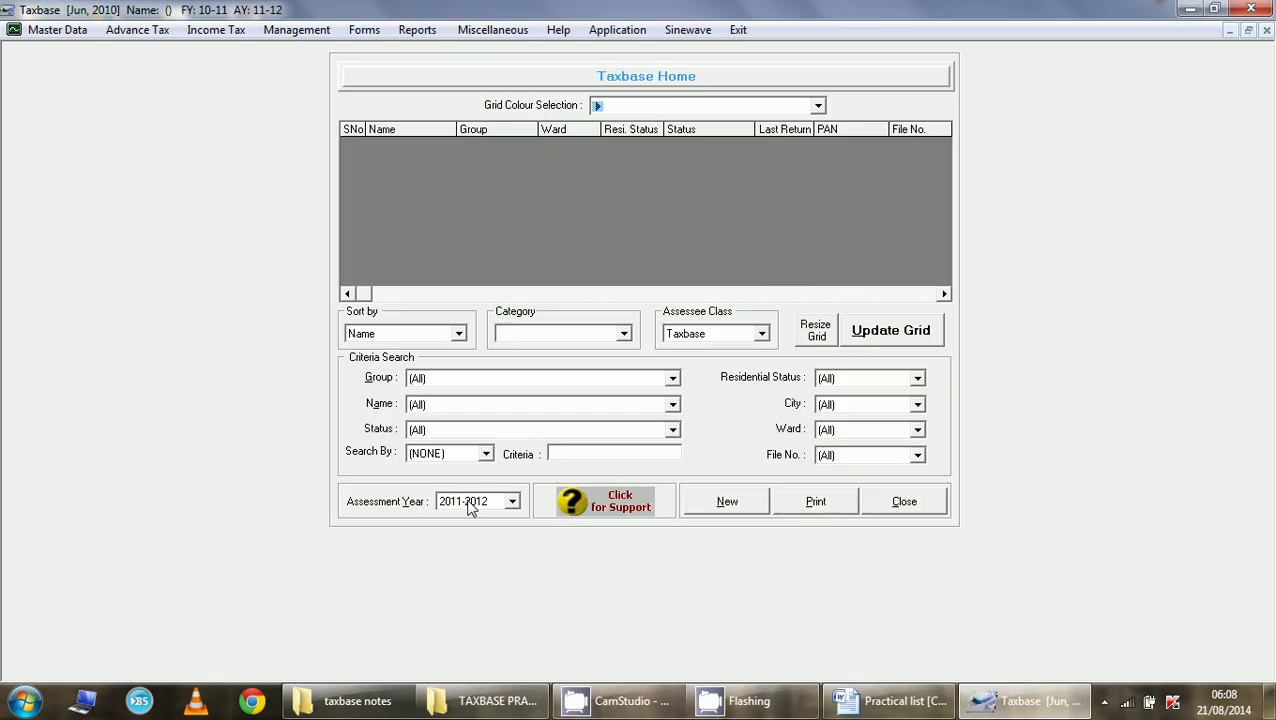
left_click(471, 503)
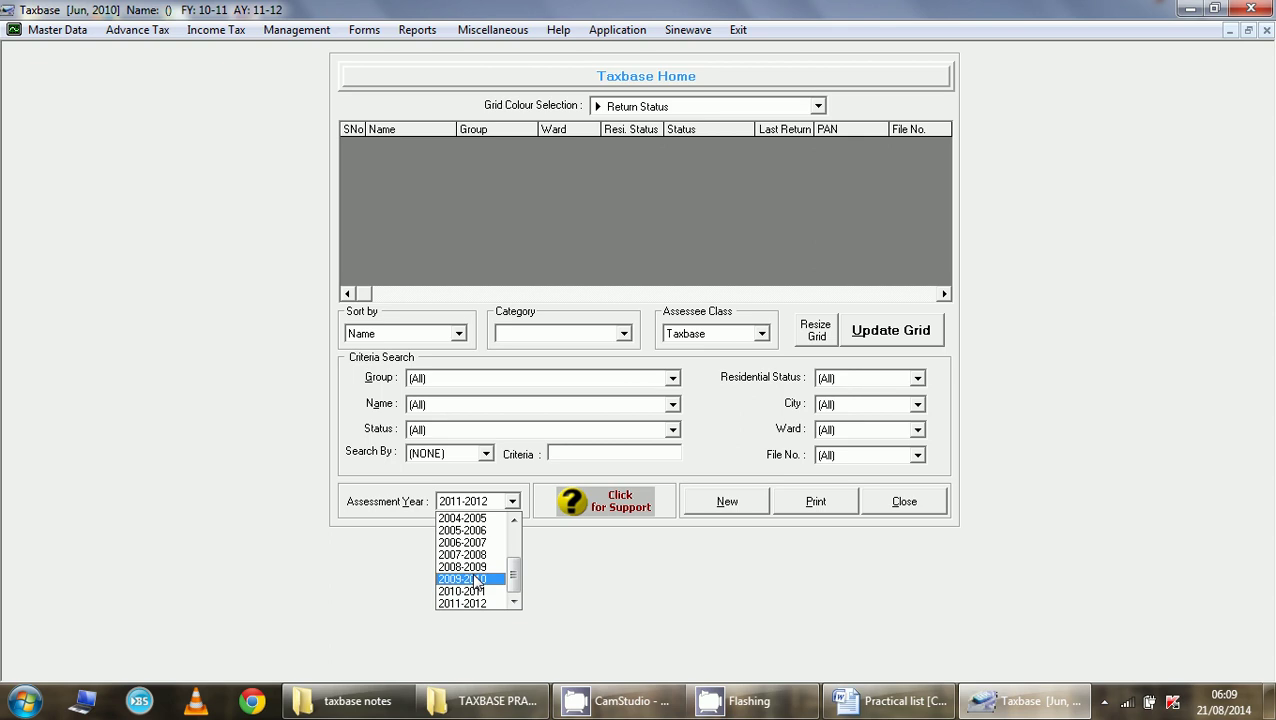
left_click(472, 604)
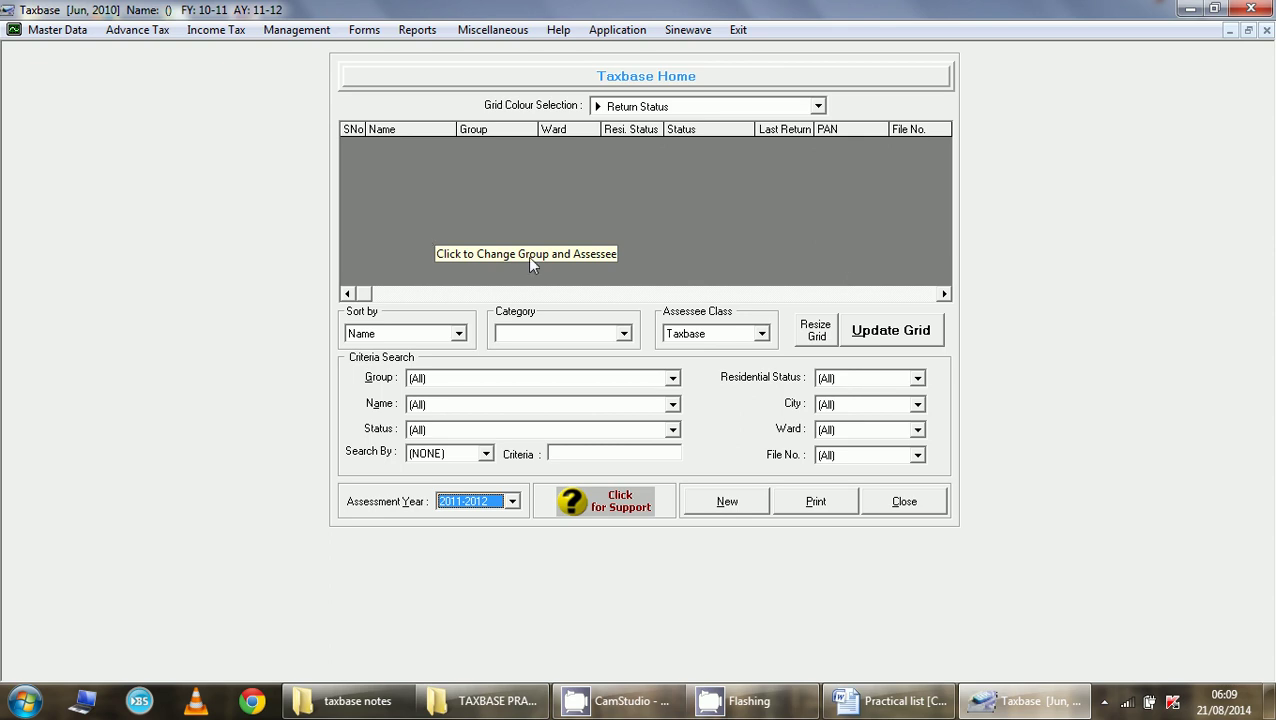
- Start a new assessee and assign it to MJ GROUP
left_click(728, 508)
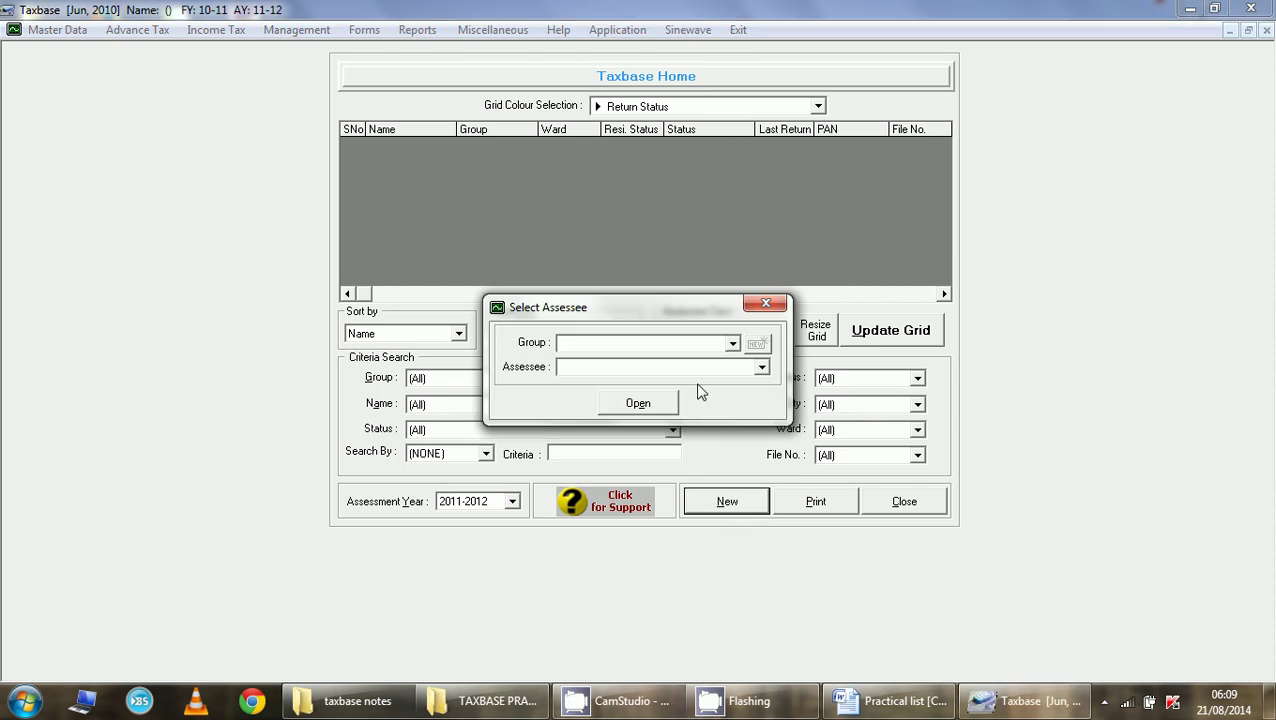
left_click(732, 343)
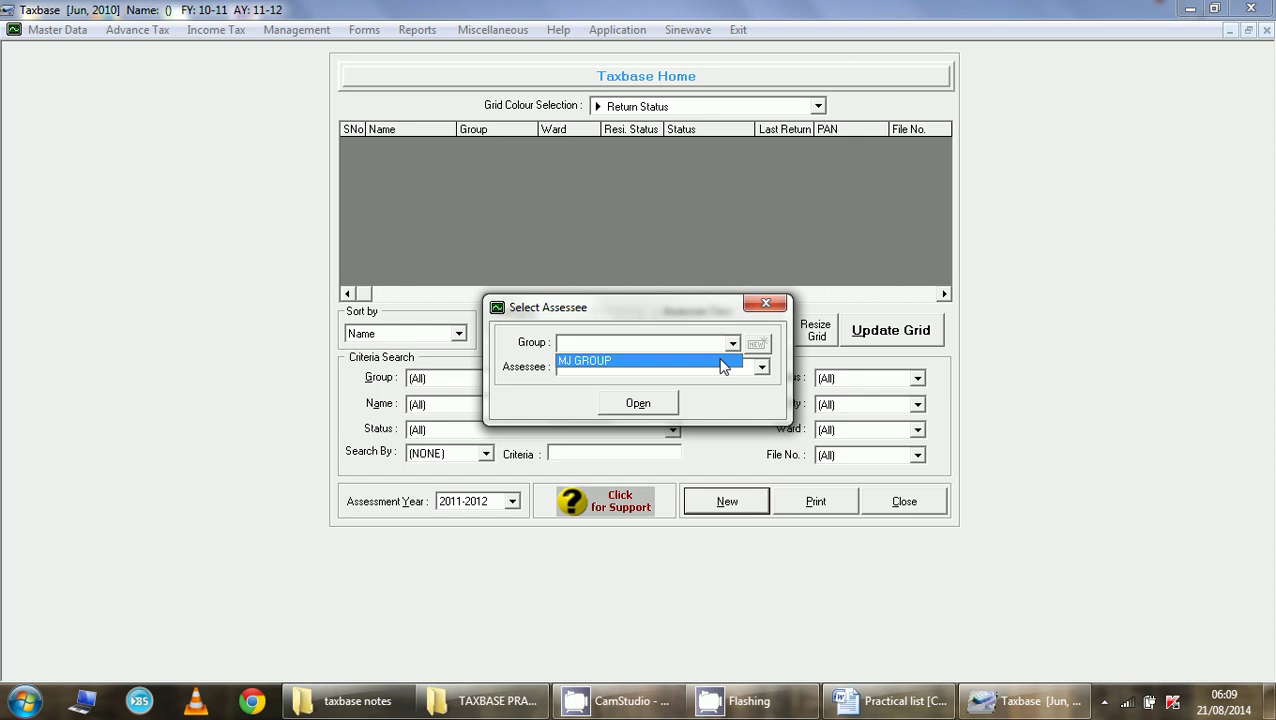
left_click(720, 361)
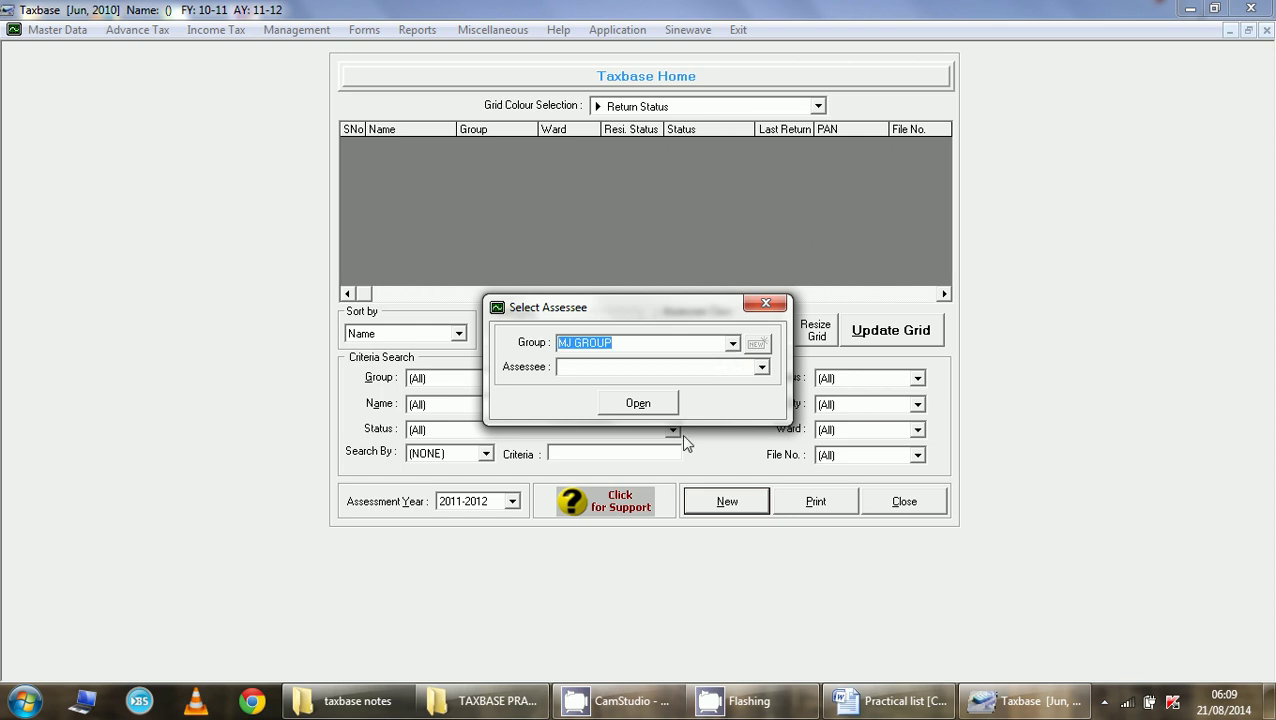
- Enter the assessee's name, confirm creation, and open the new individual's master record
left_click(677, 371)
type("Mr Pa")
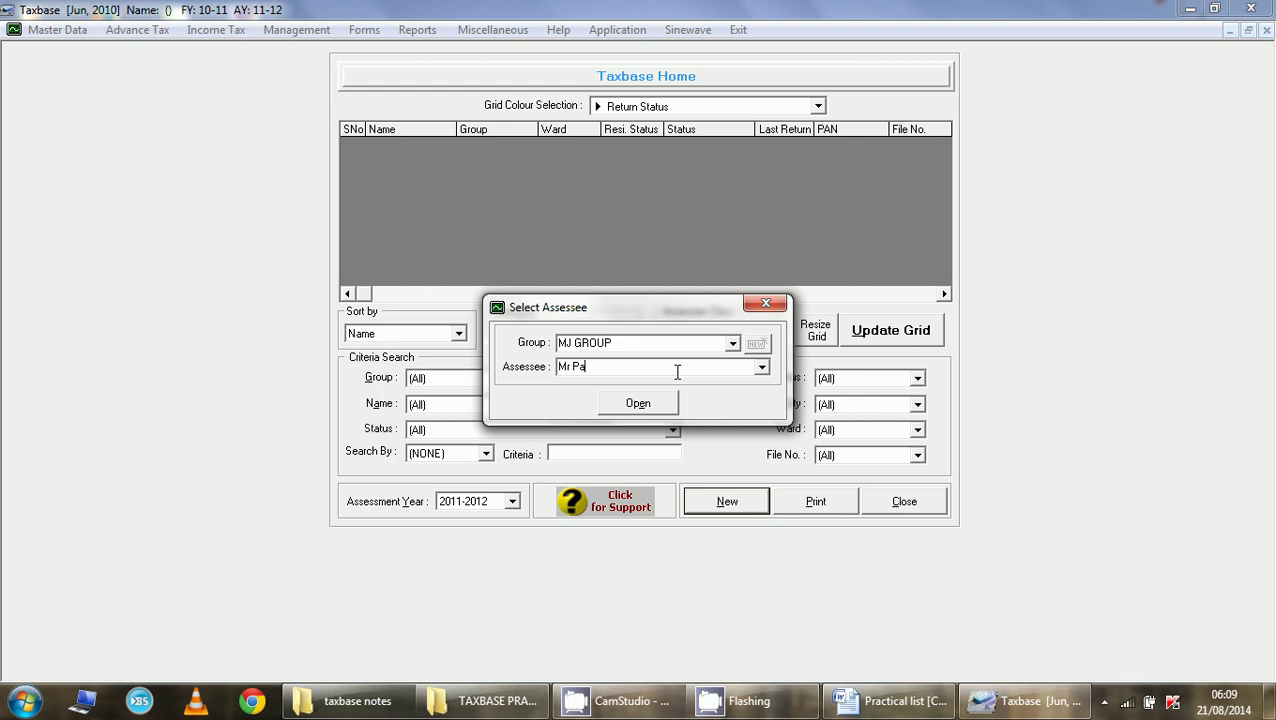
type("nkag")
key("BackSpace")
type("j")
left_click(669, 406)
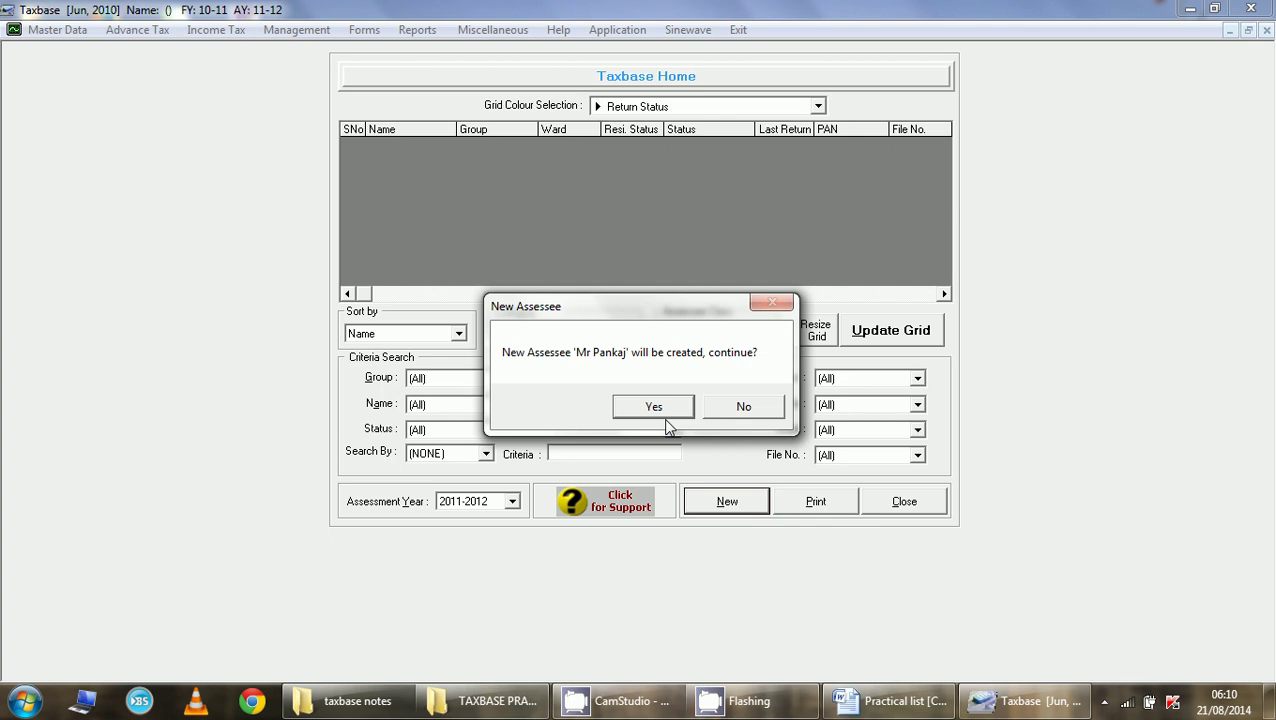
left_click(668, 414)
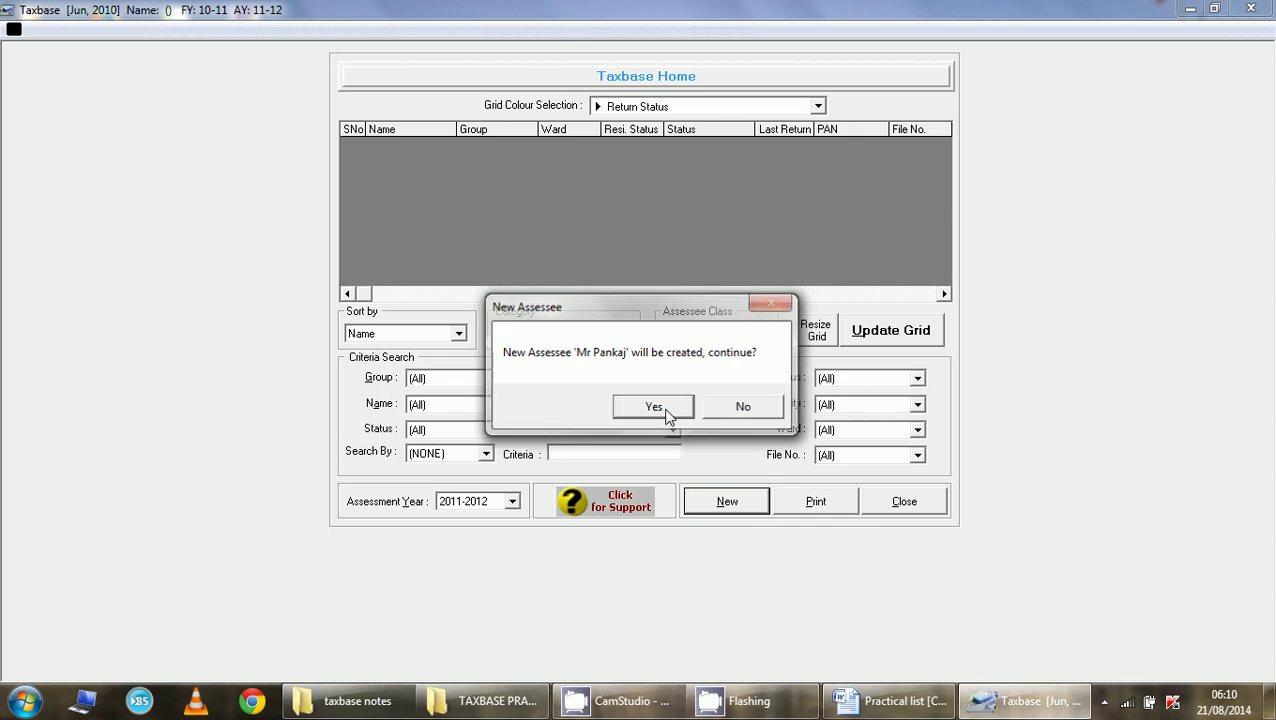
left_click(668, 404)
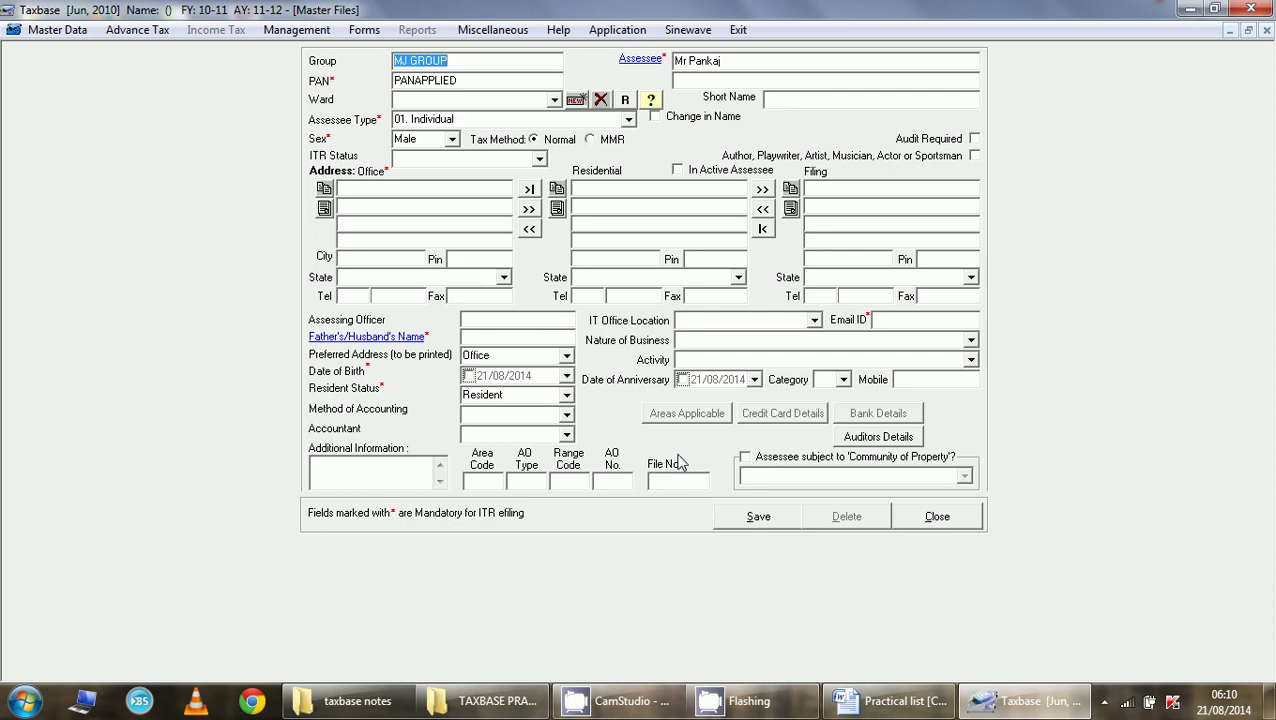
- Enter the assessee's first, middle and last names and apply that name format to all reports
key("End")
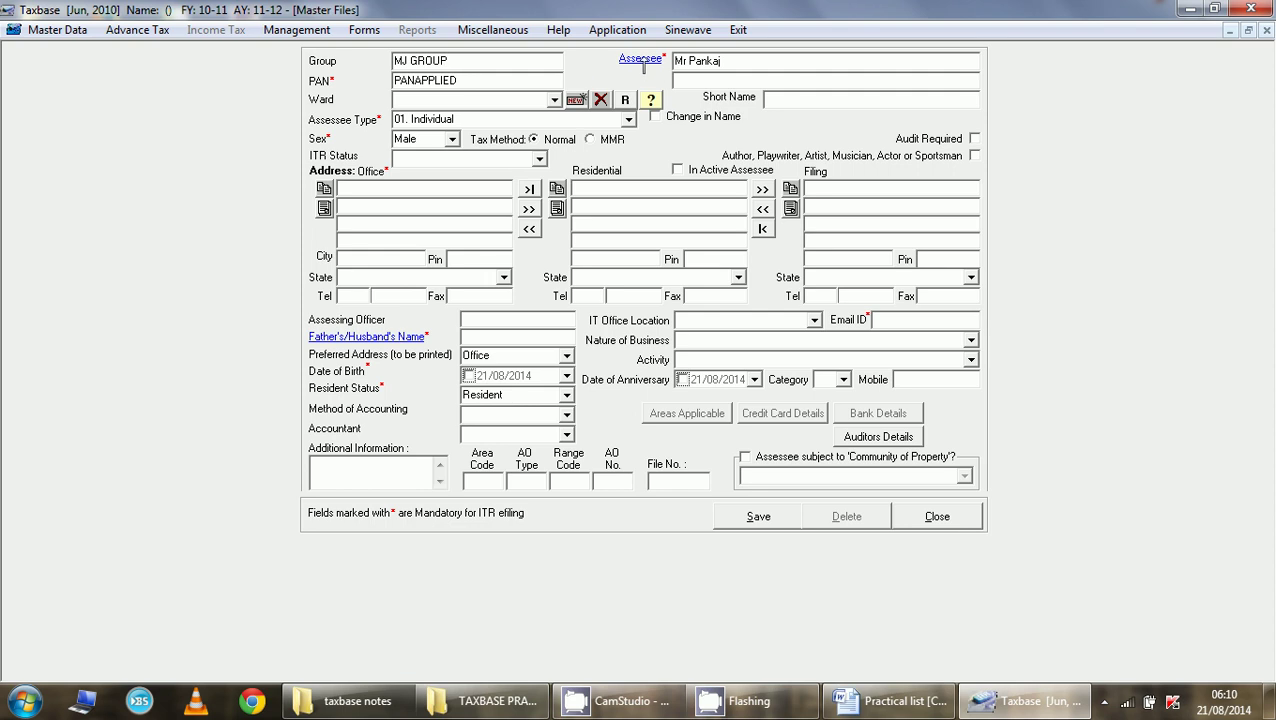
left_click(641, 60)
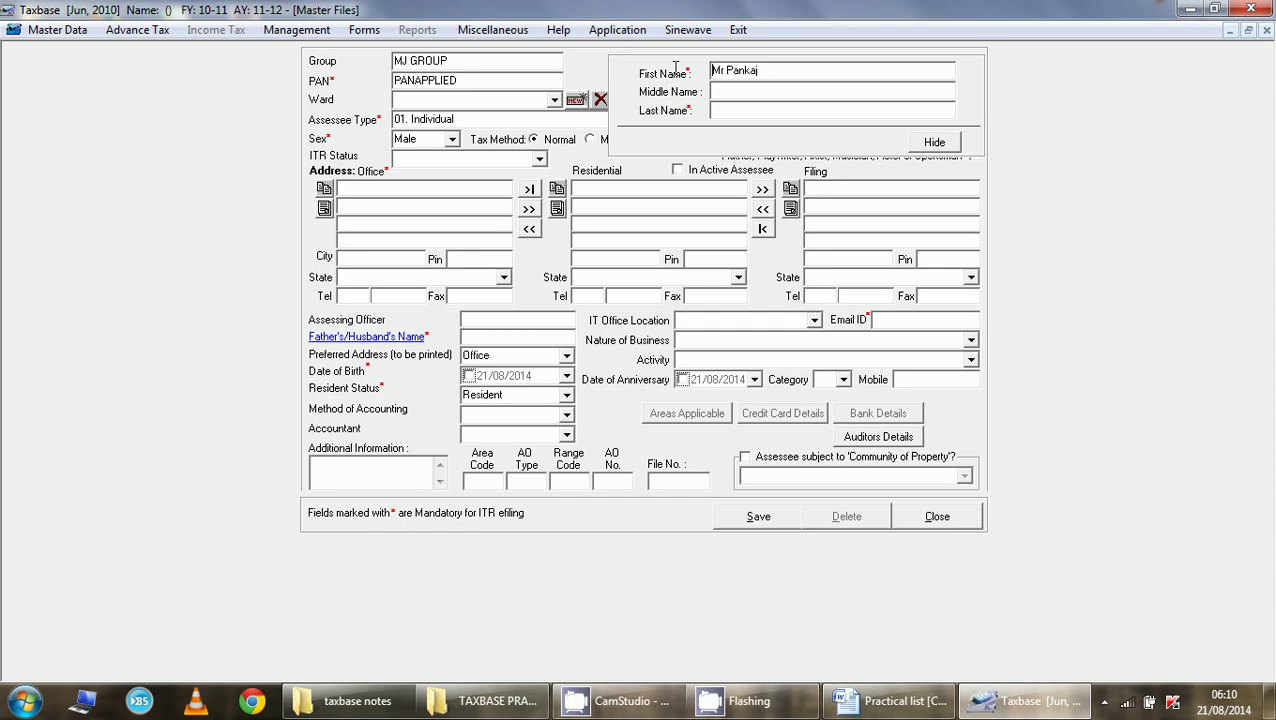
left_click_drag(760, 70, 709, 71)
key("Delete")
type("p")
key("BackSpace")
key("Tab")
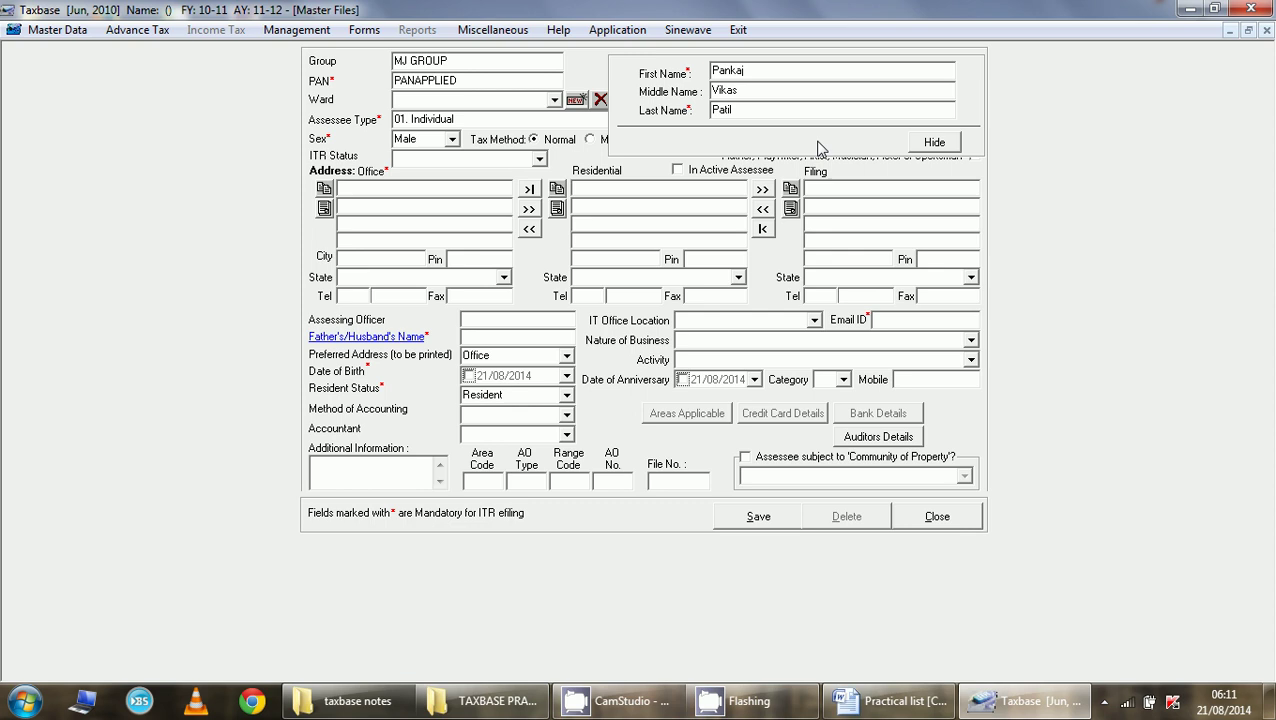
left_click(933, 144)
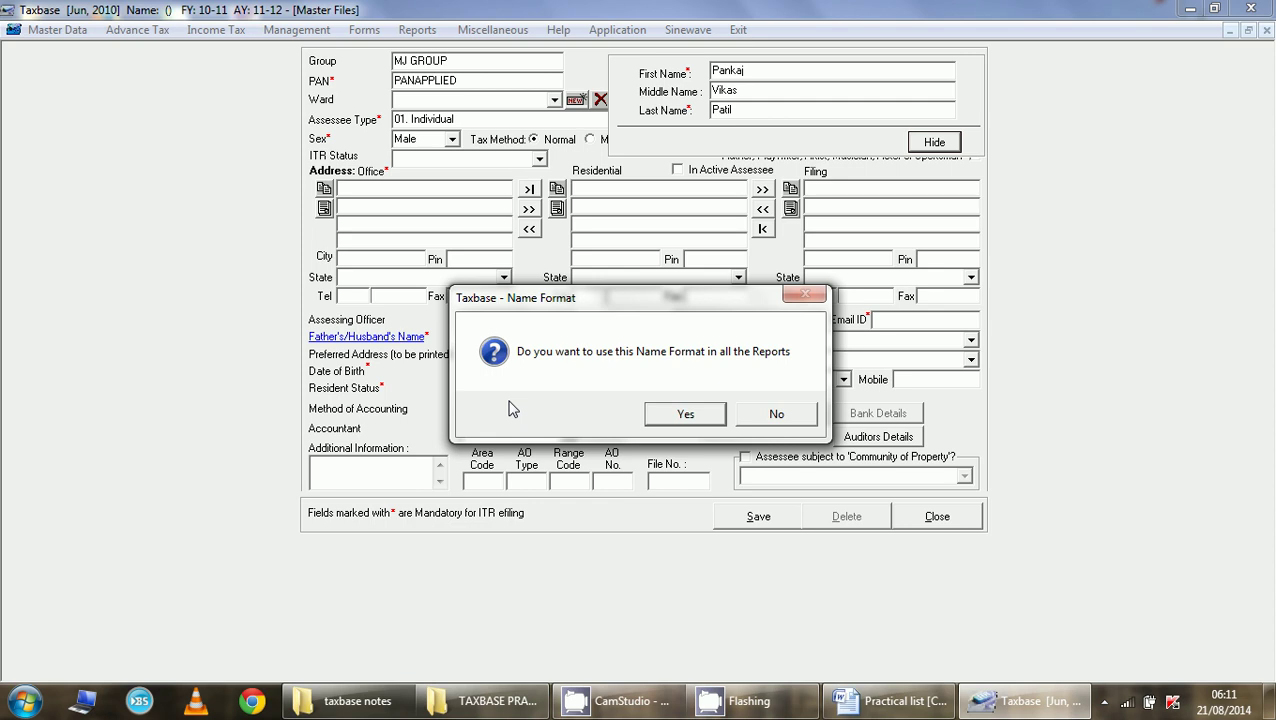
left_click(688, 425)
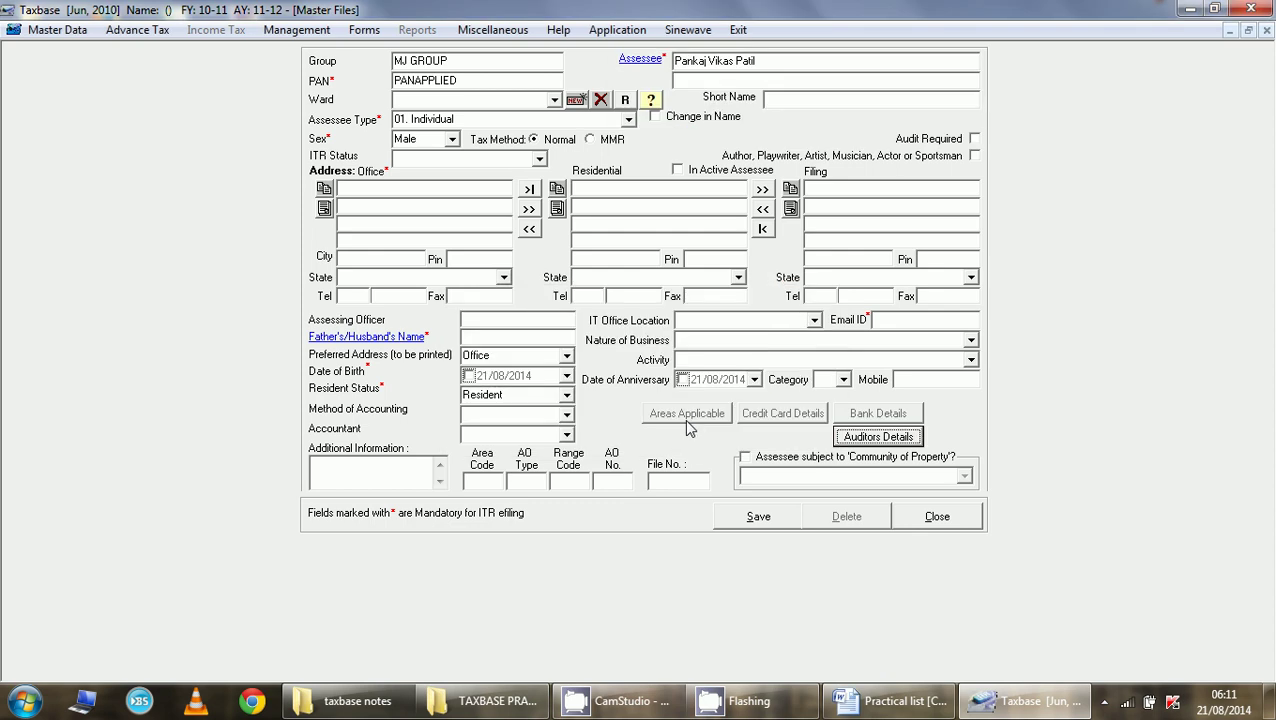
- Replace PANAPPLIED with the assessee's PAN, accept the format warning, and assign WARD 1
left_click(500, 80)
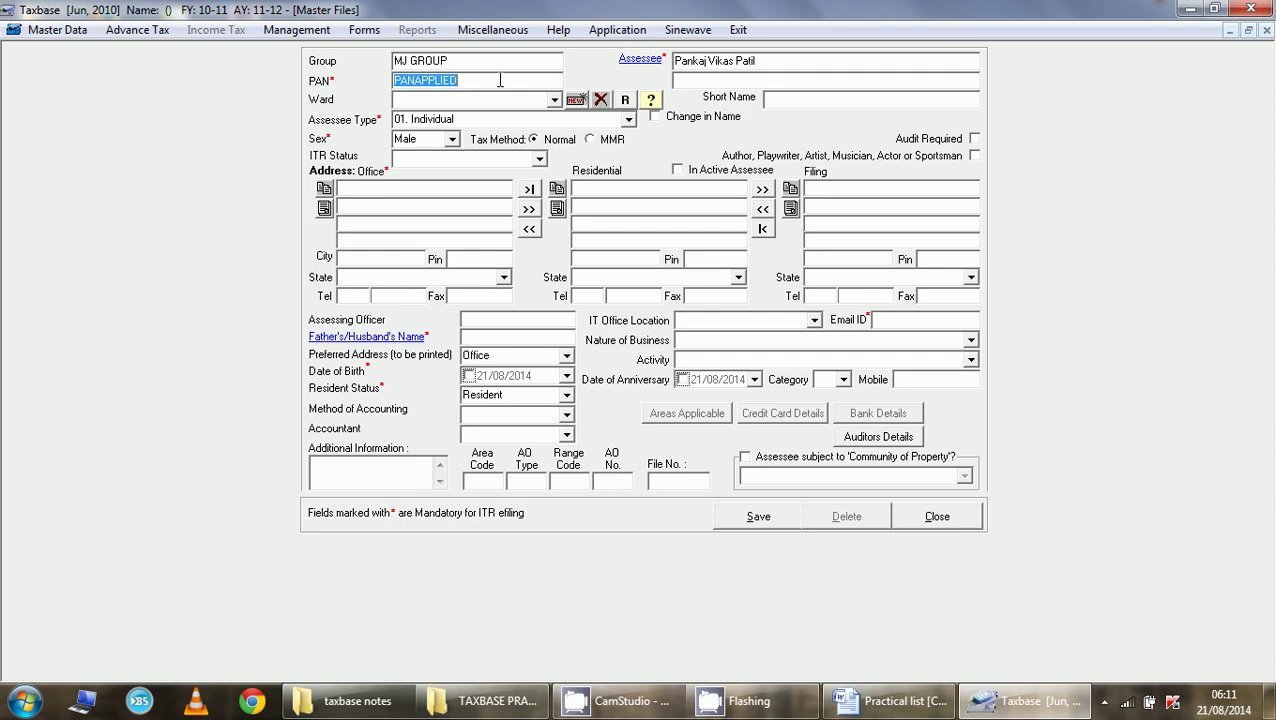
type("AAABP1234B")
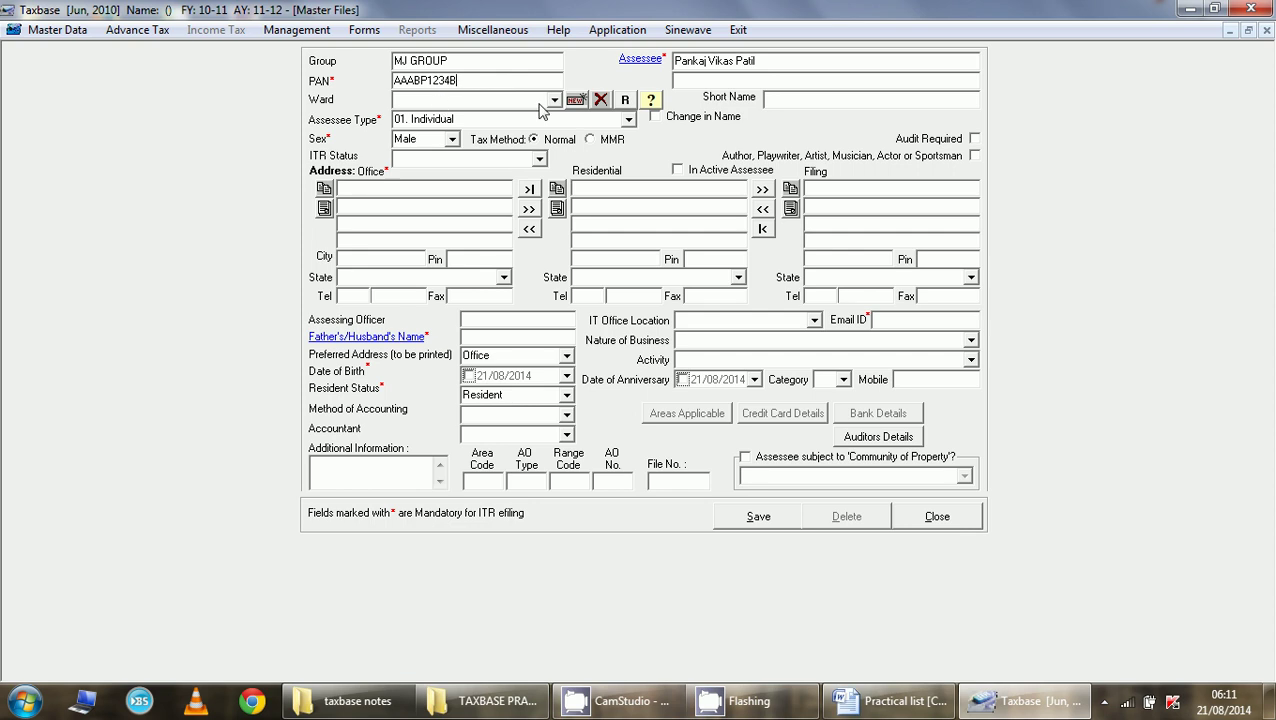
left_click(540, 108)
left_click(762, 425)
left_click(560, 104)
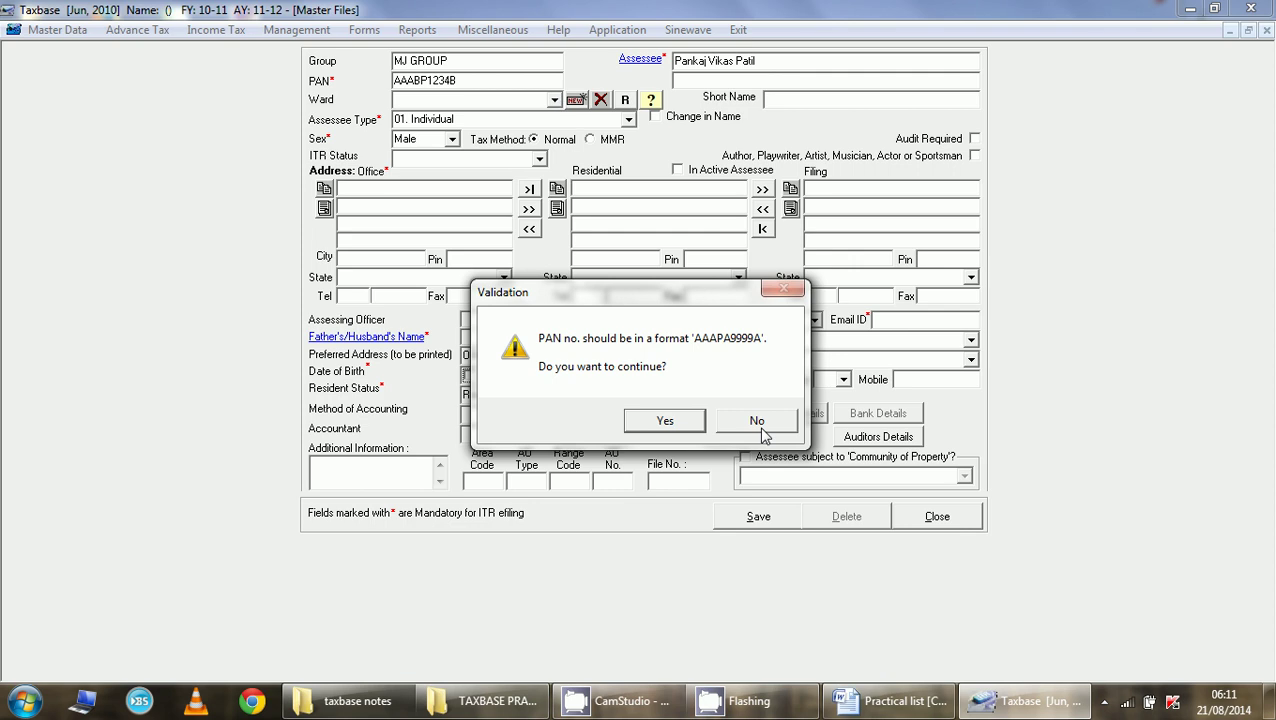
left_click(672, 426)
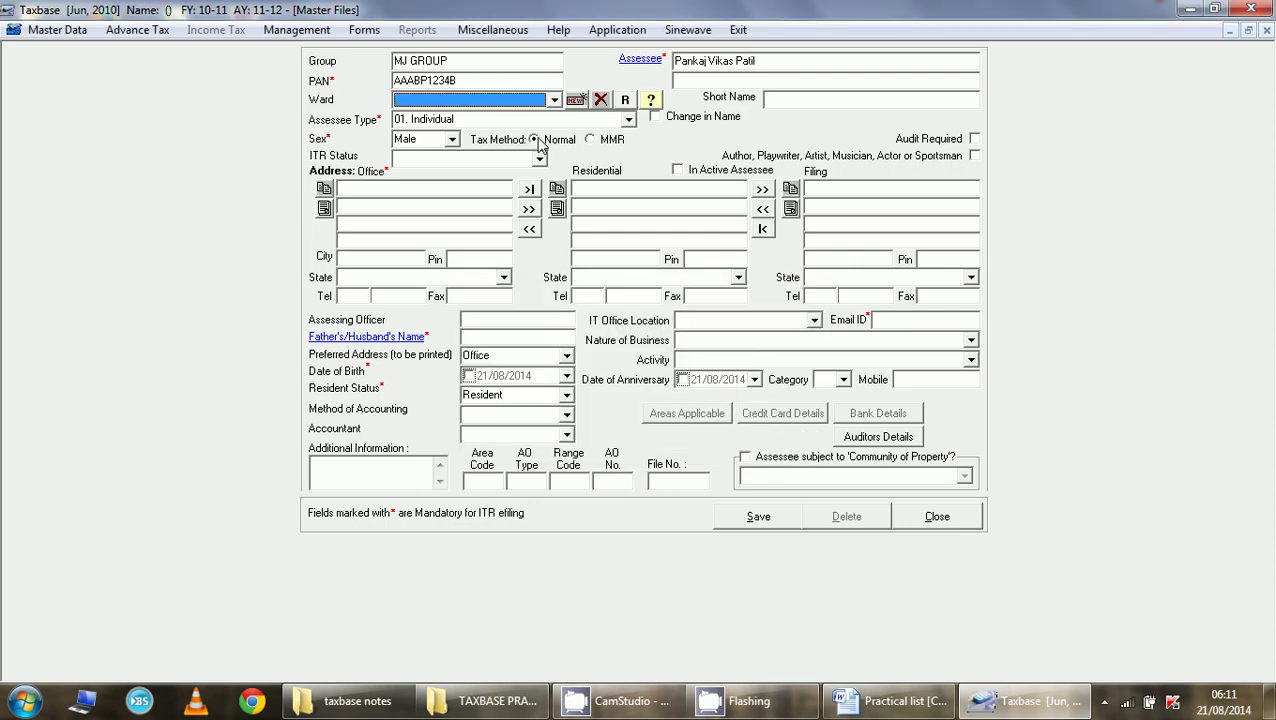
left_click(555, 101)
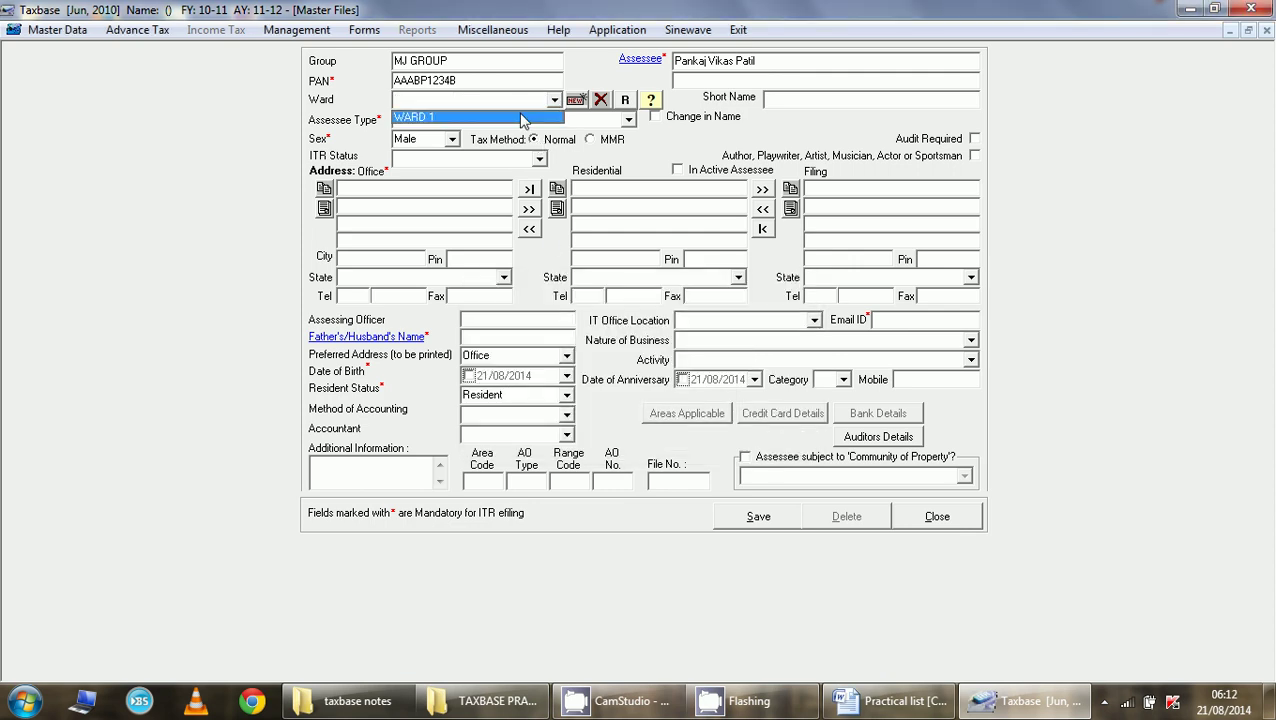
left_click(521, 118)
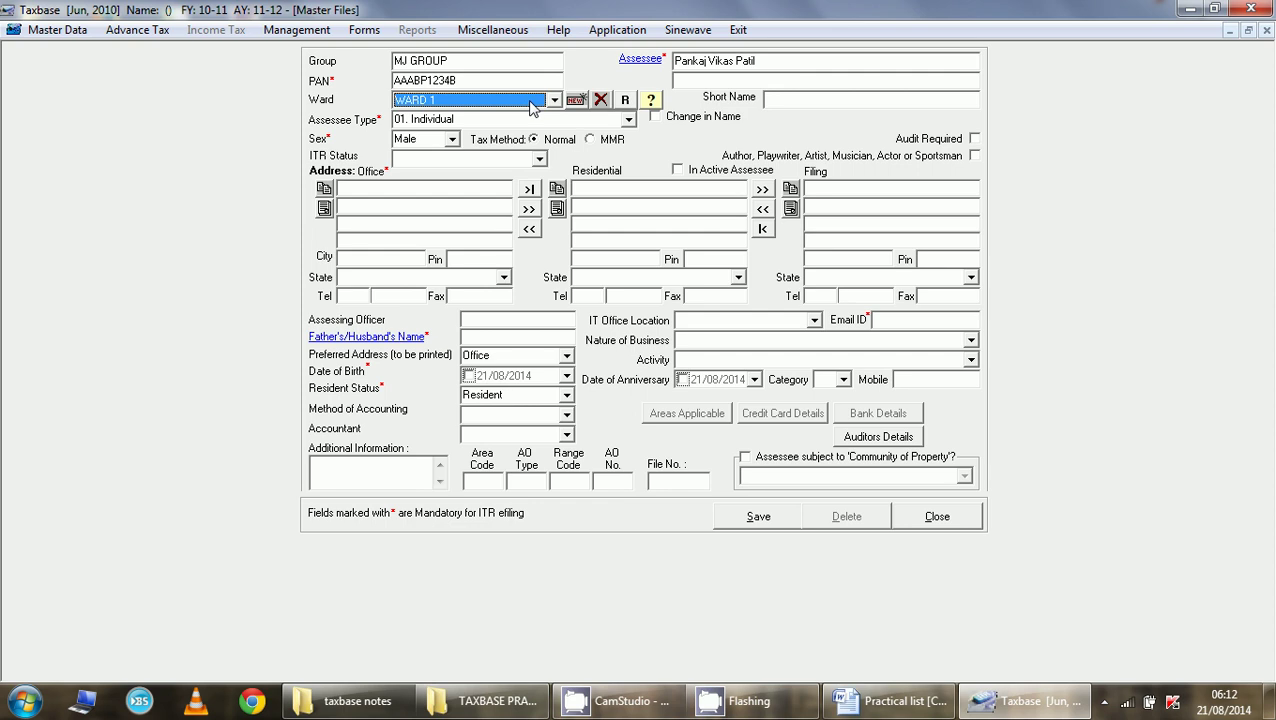
left_click(629, 121)
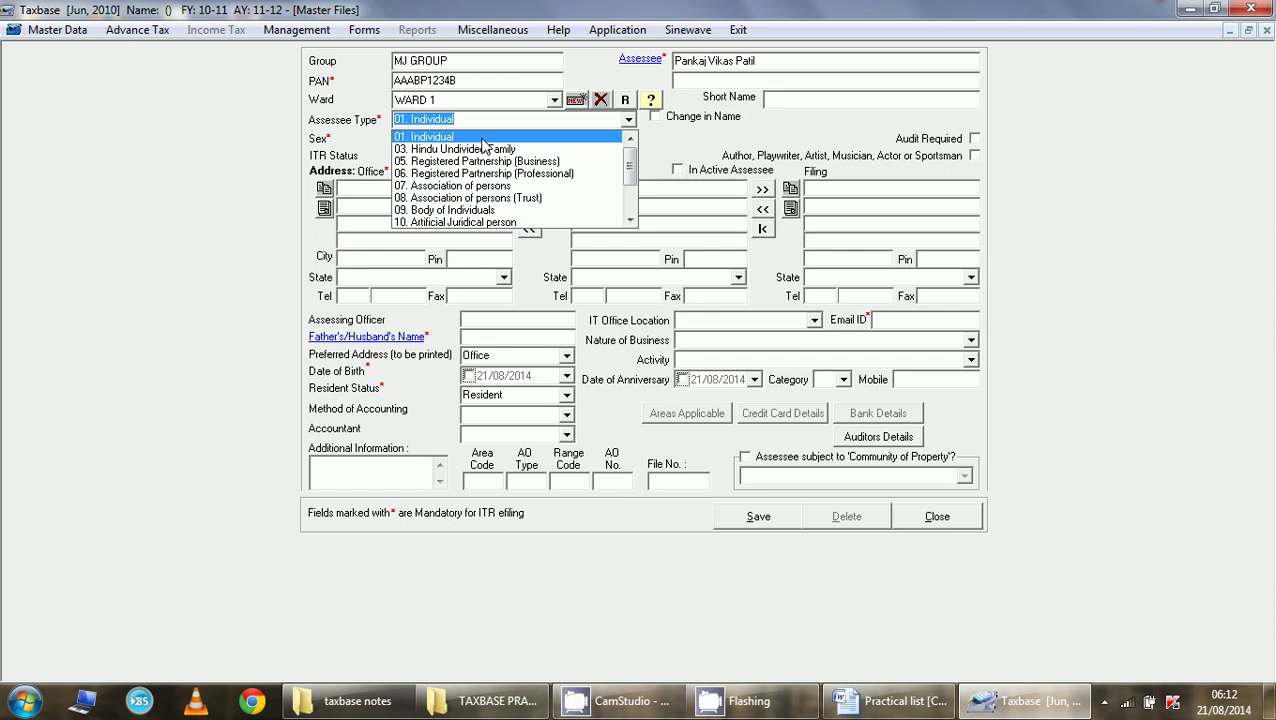
left_click(482, 138)
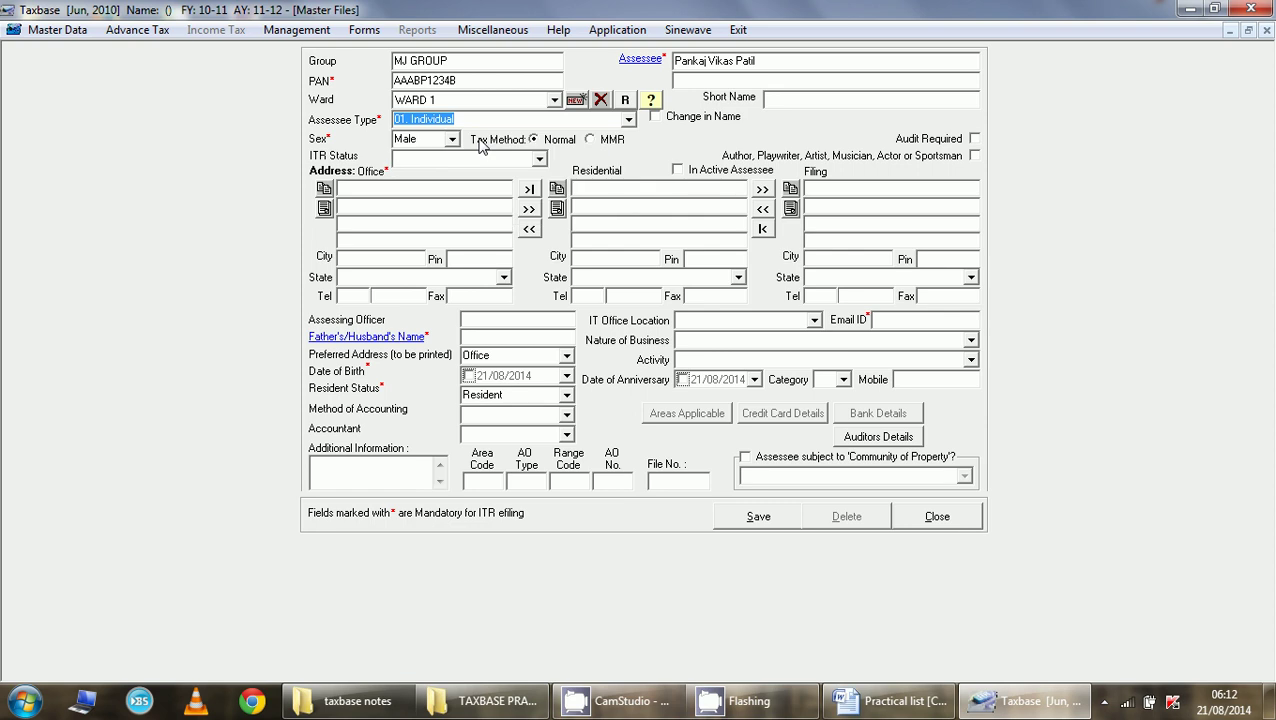
key("Tab")
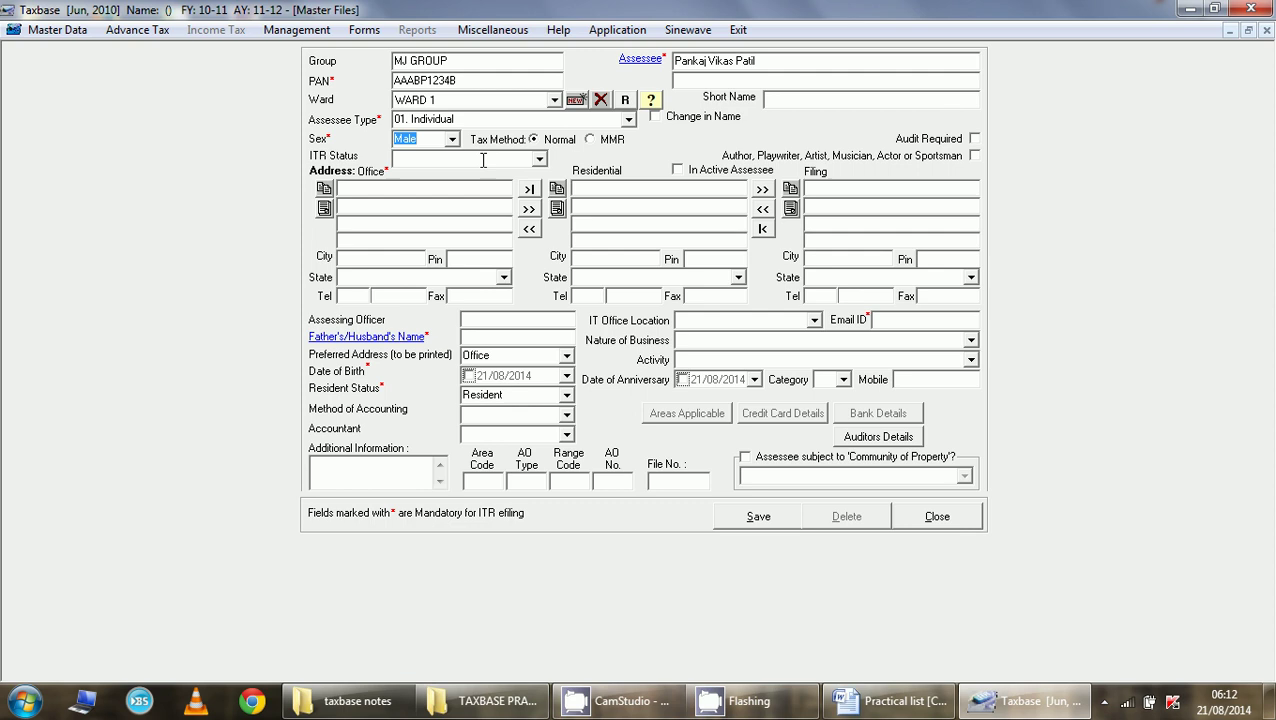
left_click(444, 159)
left_click(539, 162)
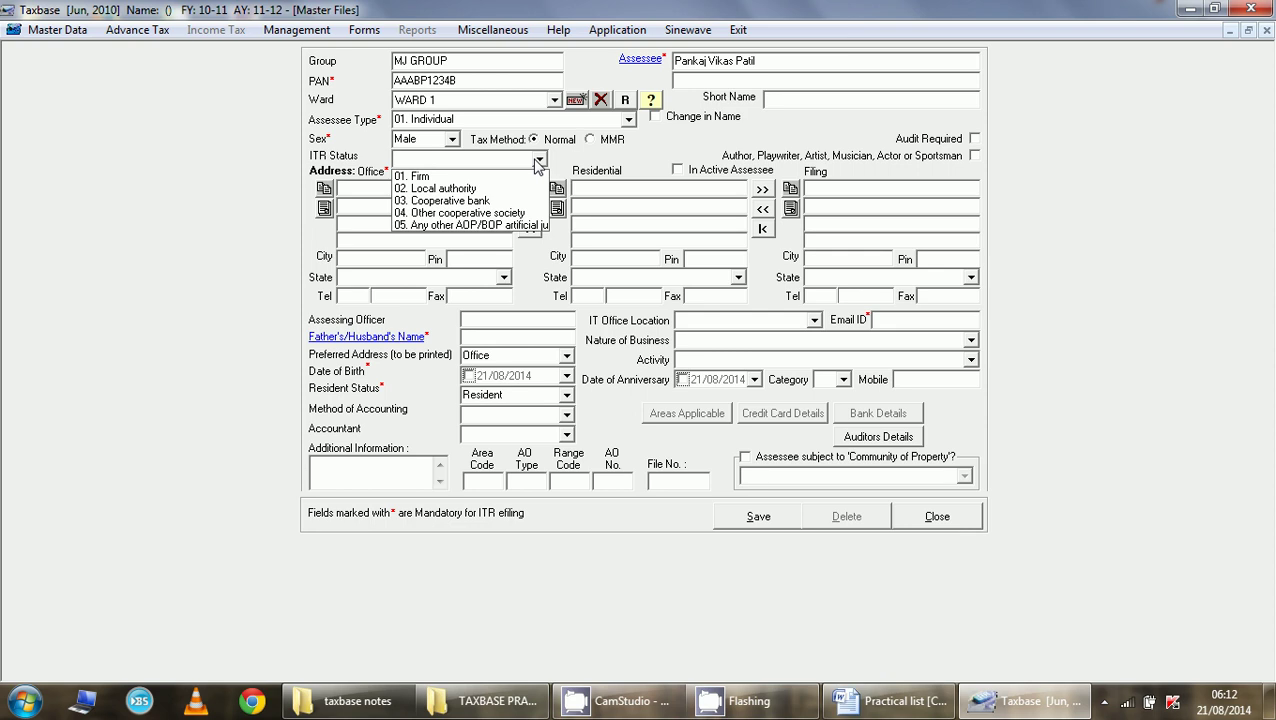
left_click(487, 160)
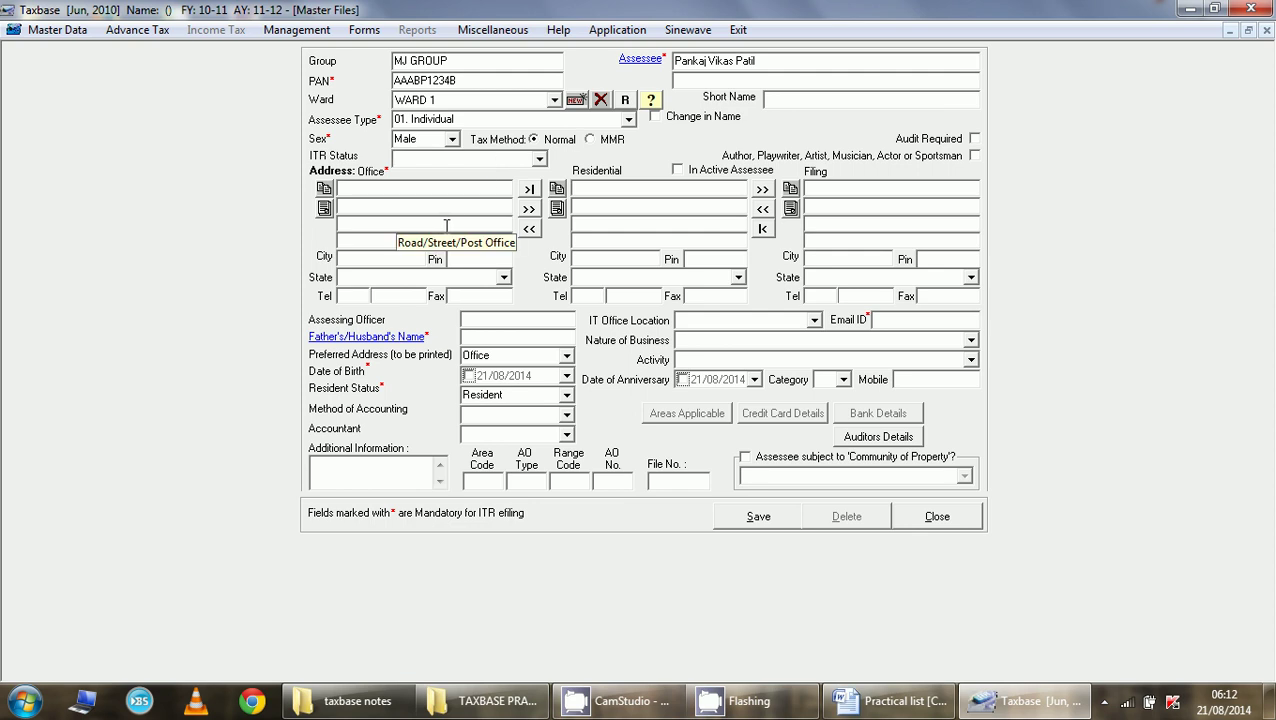
- Enter the office address line, city and pin code
left_click(408, 189)
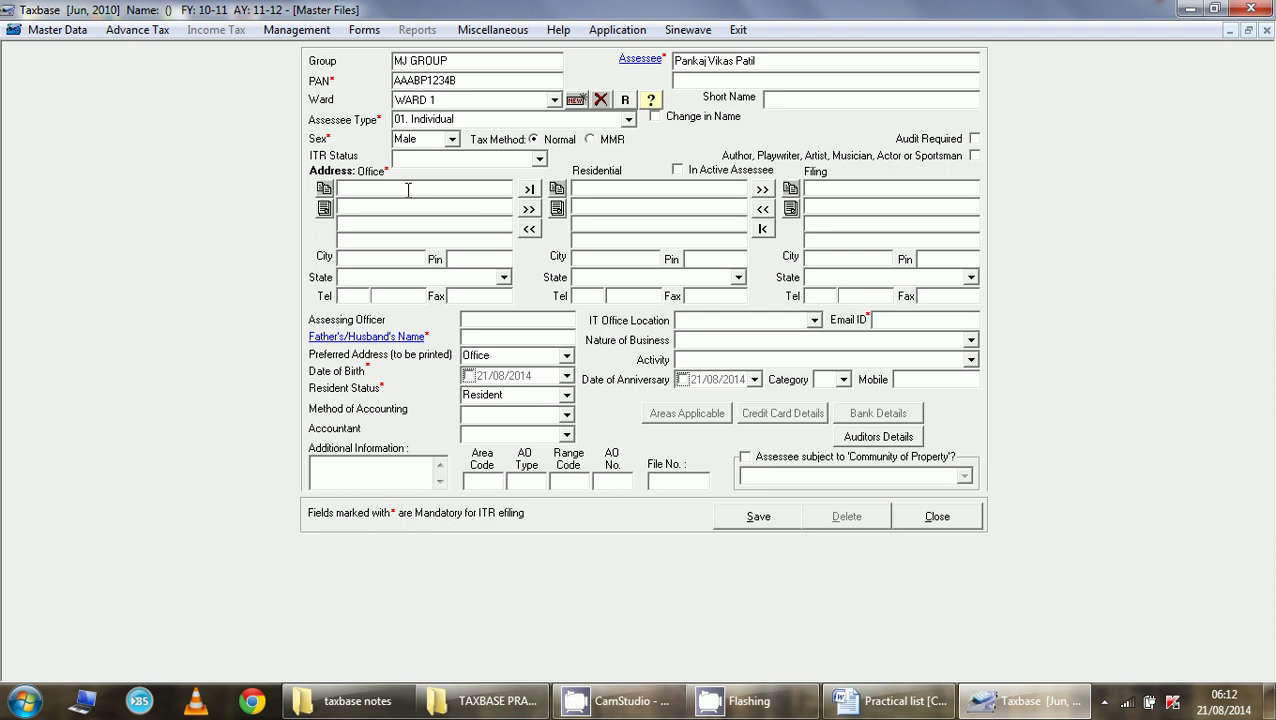
type("13")
key("BackSpace")
key("Return")
key("Return")
key("Return")
type("JALGAON")
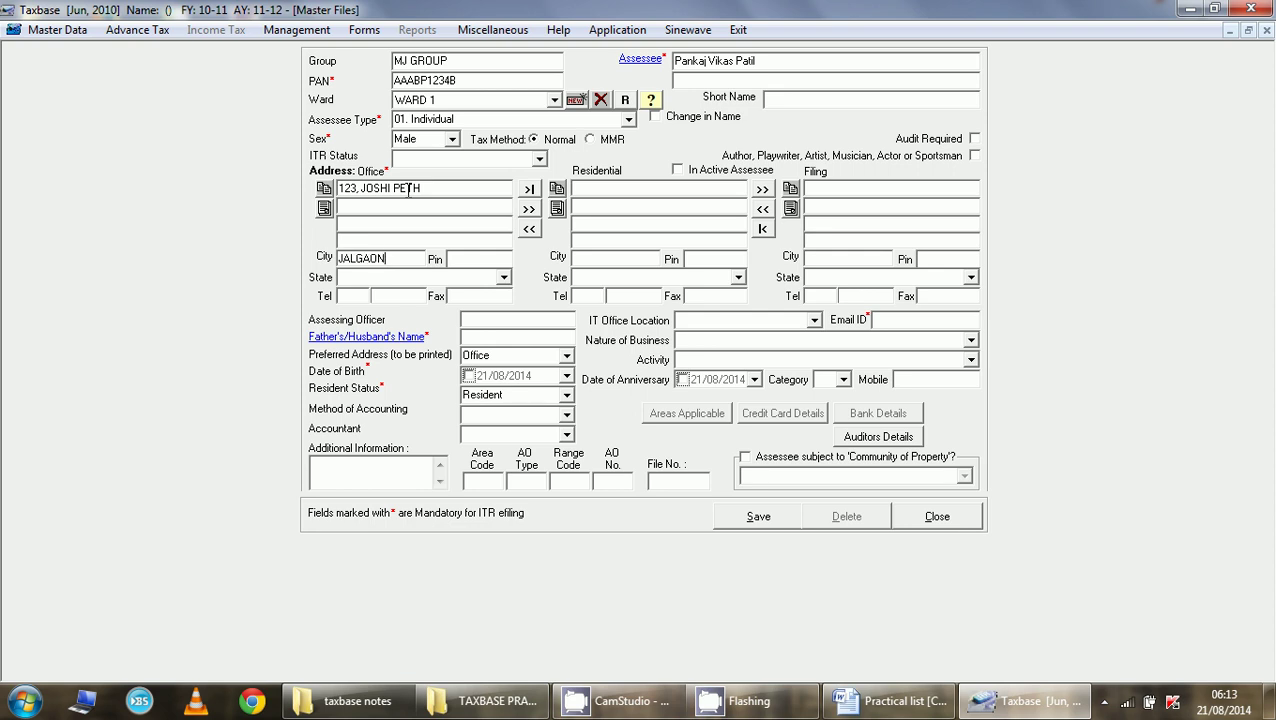
key("Return")
type("425002")
key("Return")
- Set the office state to Maharashtra and enter the office telephone area code and number
type("MAHArashtra")
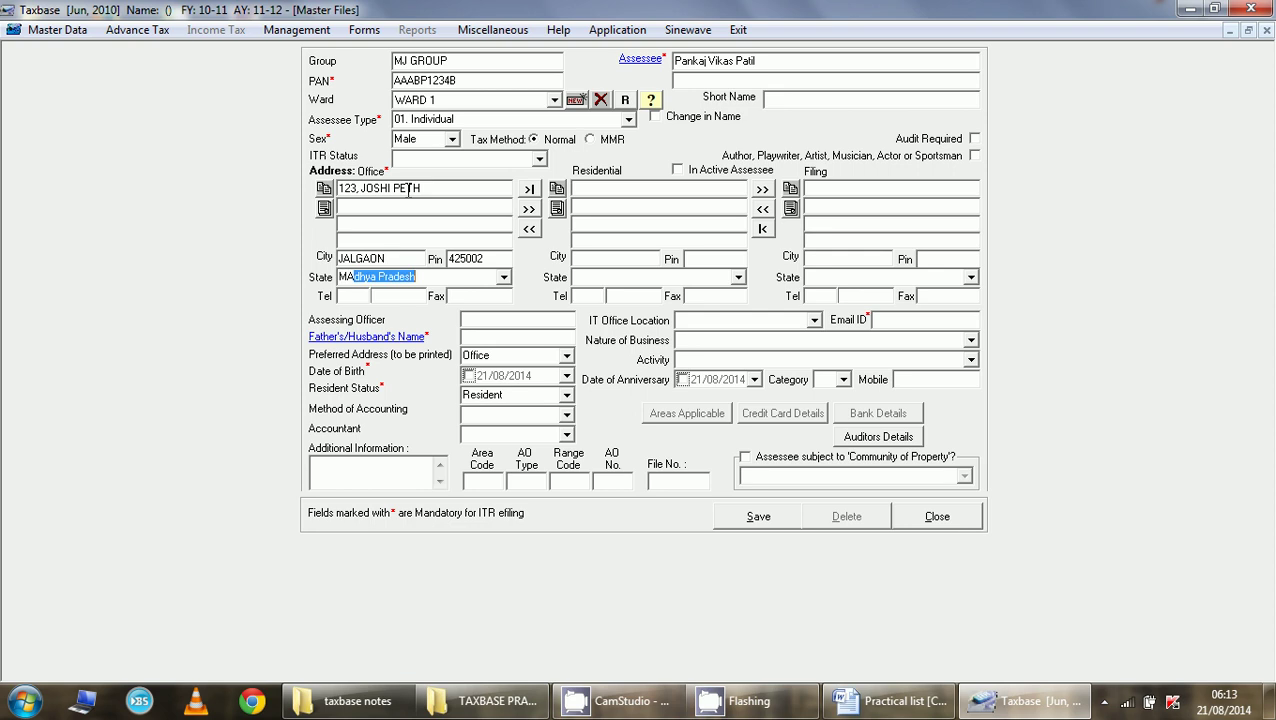
key("Return")
left_click(503, 277)
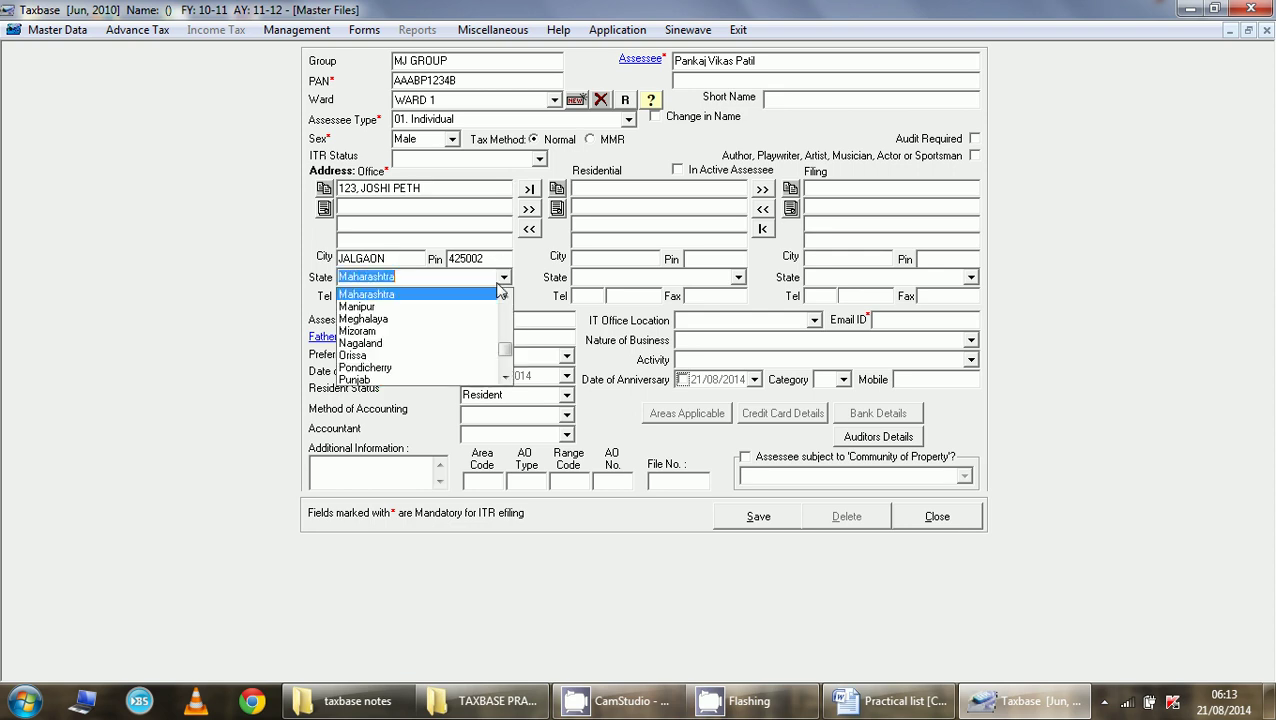
left_click(497, 285)
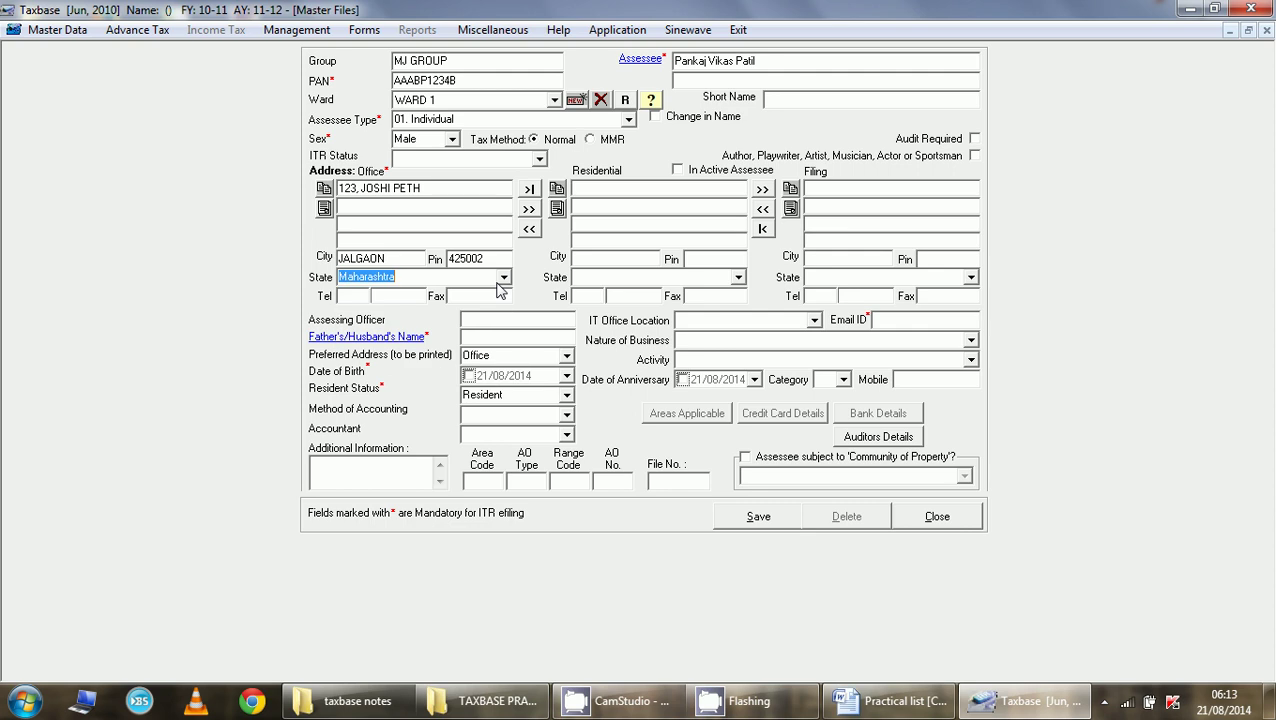
key("Return")
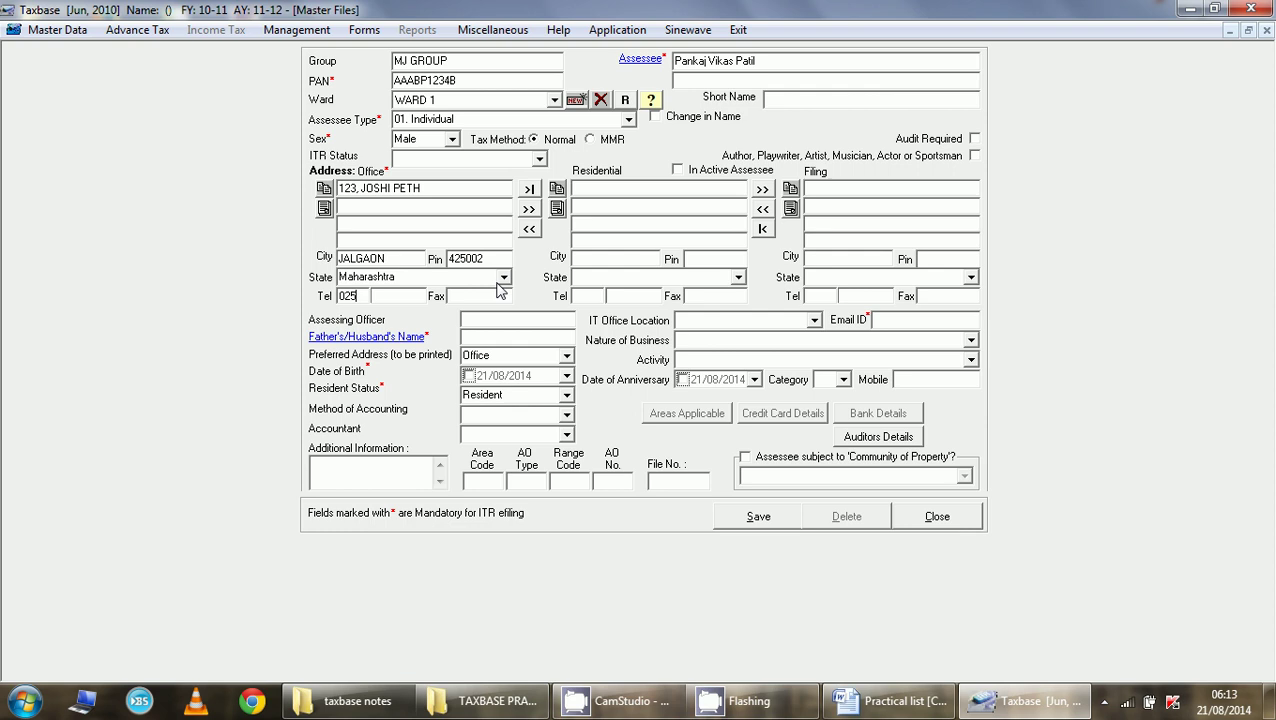
key("Tab")
key("Tab")
- Enter the residential address line and city
left_click(530, 212)
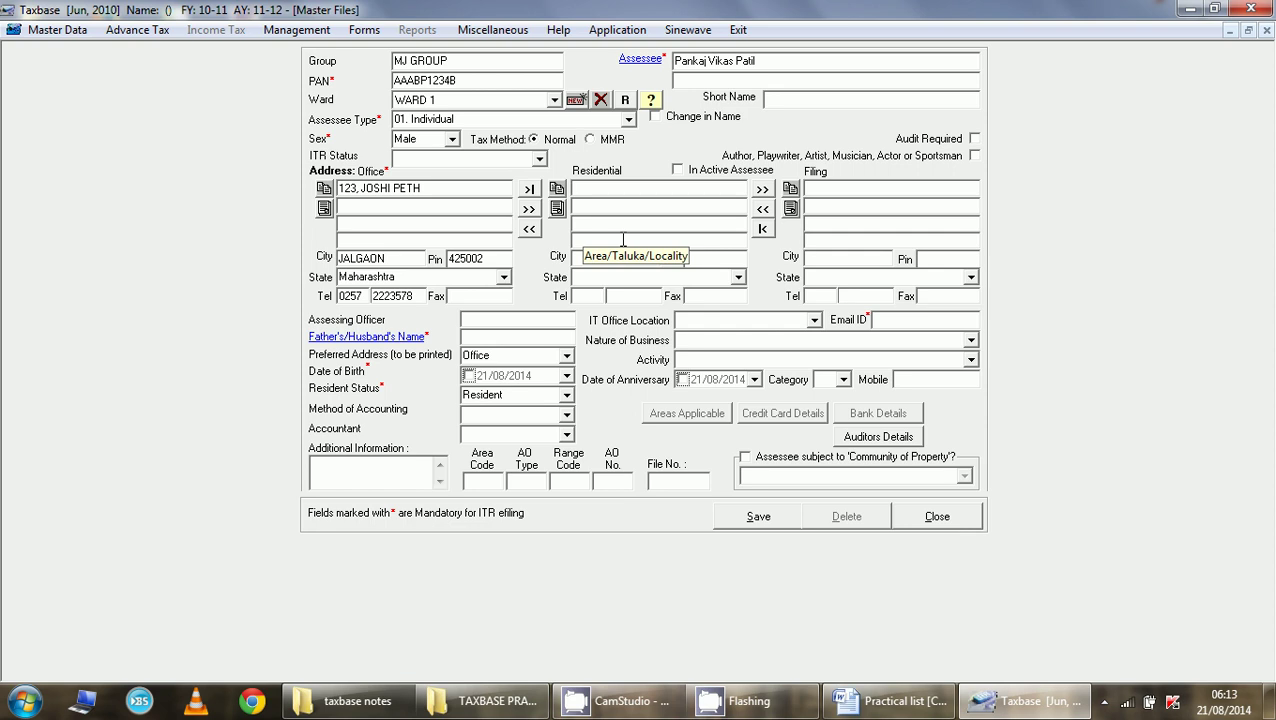
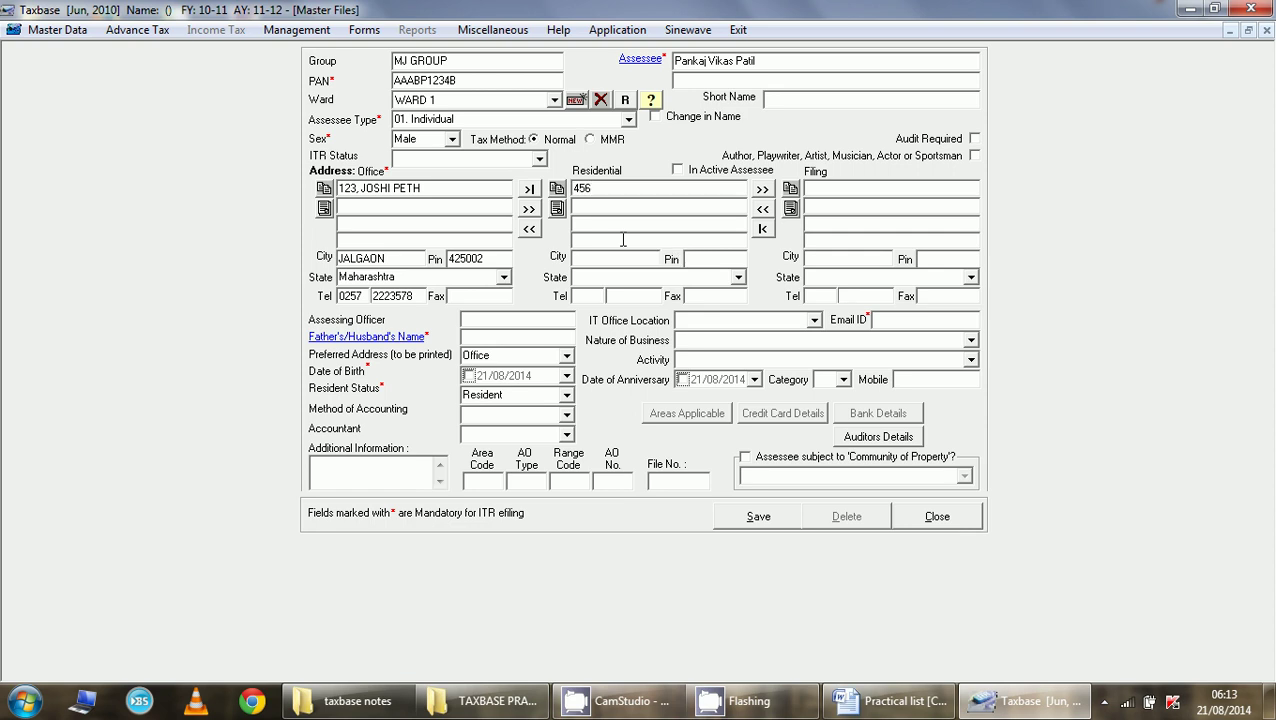
key("Return")
key("Return")
key("Return")
key("Return")
type("Jalgaon")
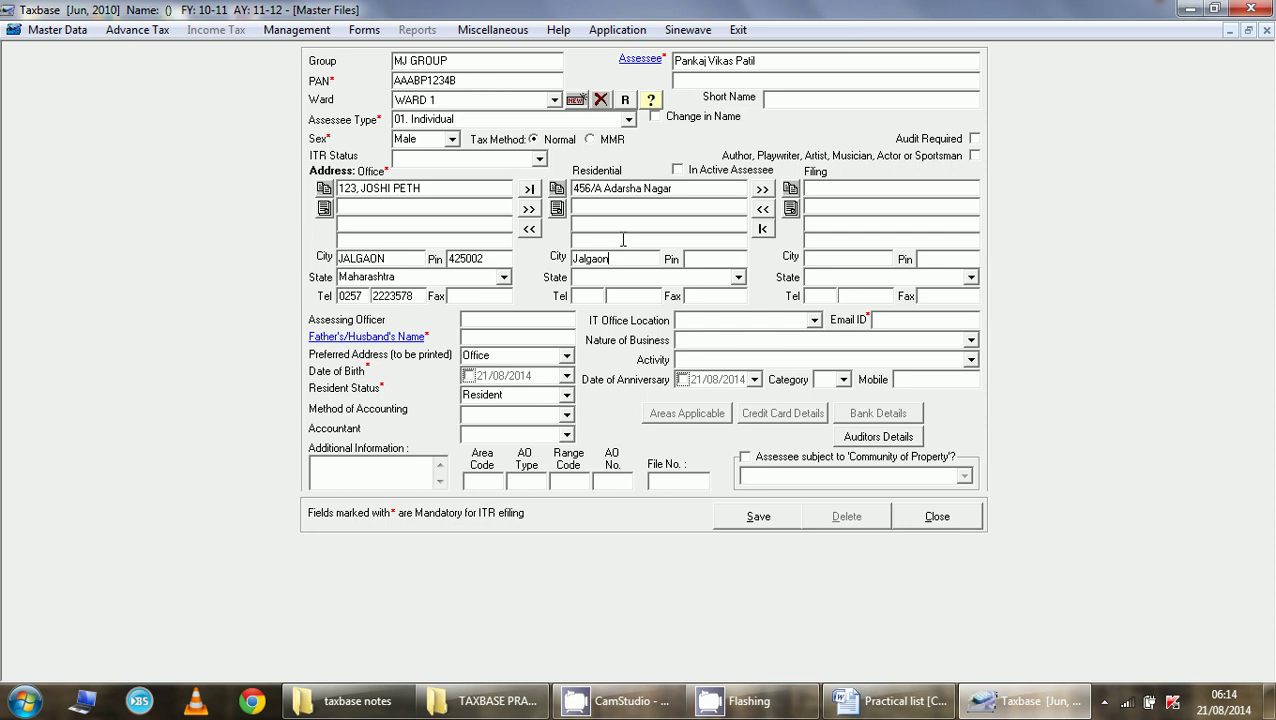
- Add the residential pin code, Maharashtra as the state, and the residential telephone number
key("Return")
type("425001")
key("Return")
type("maharashtra")
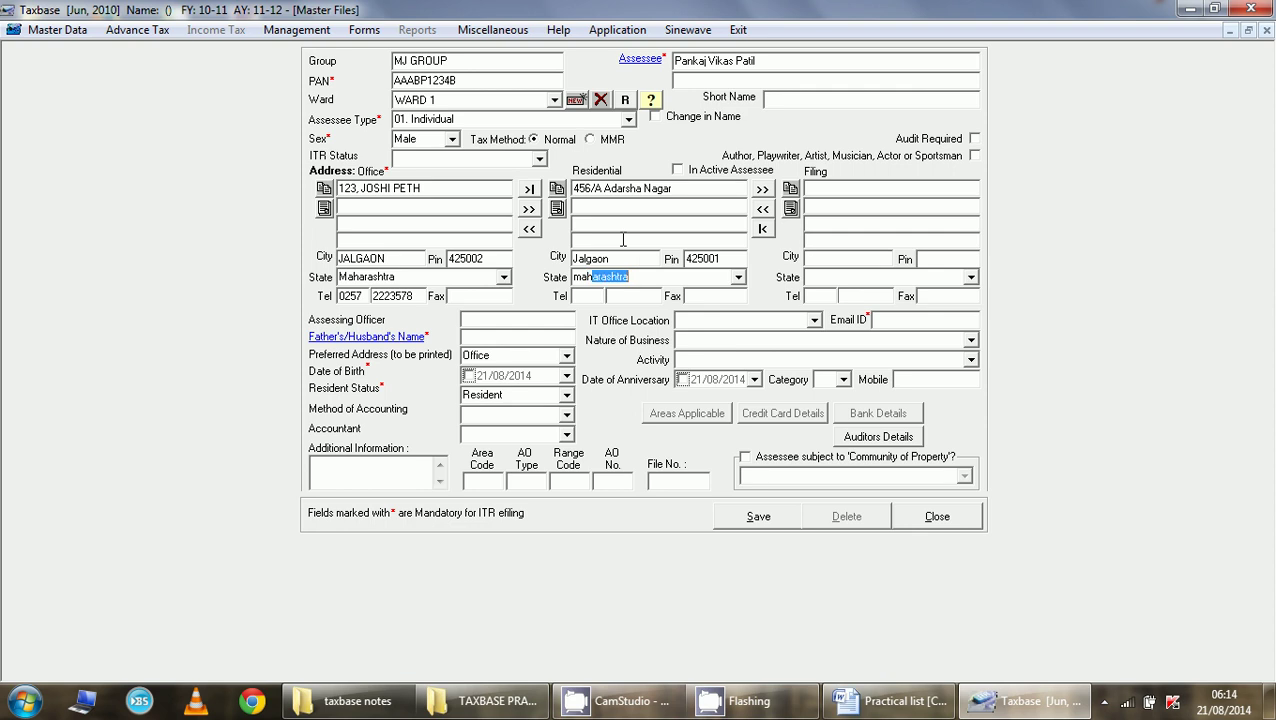
key("Return")
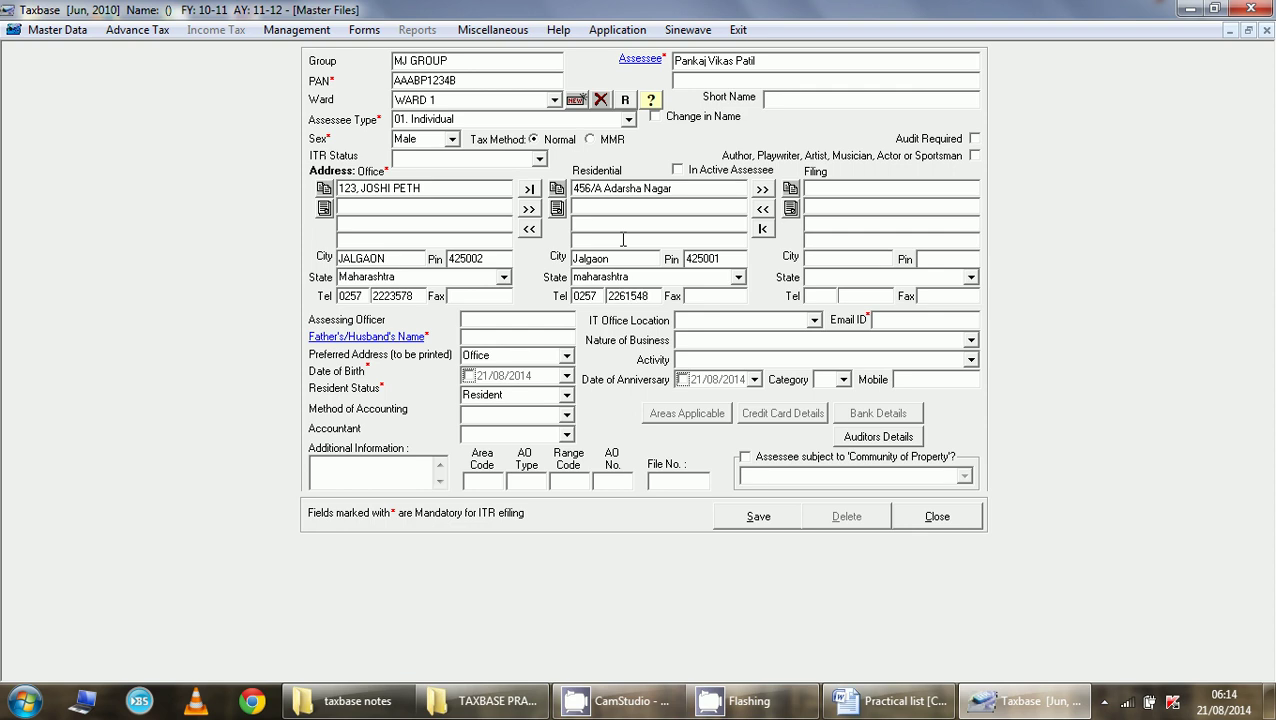
key("Tab")
- Copy the residential address into the filing address and move to the Assessing Officer field
left_click(762, 191)
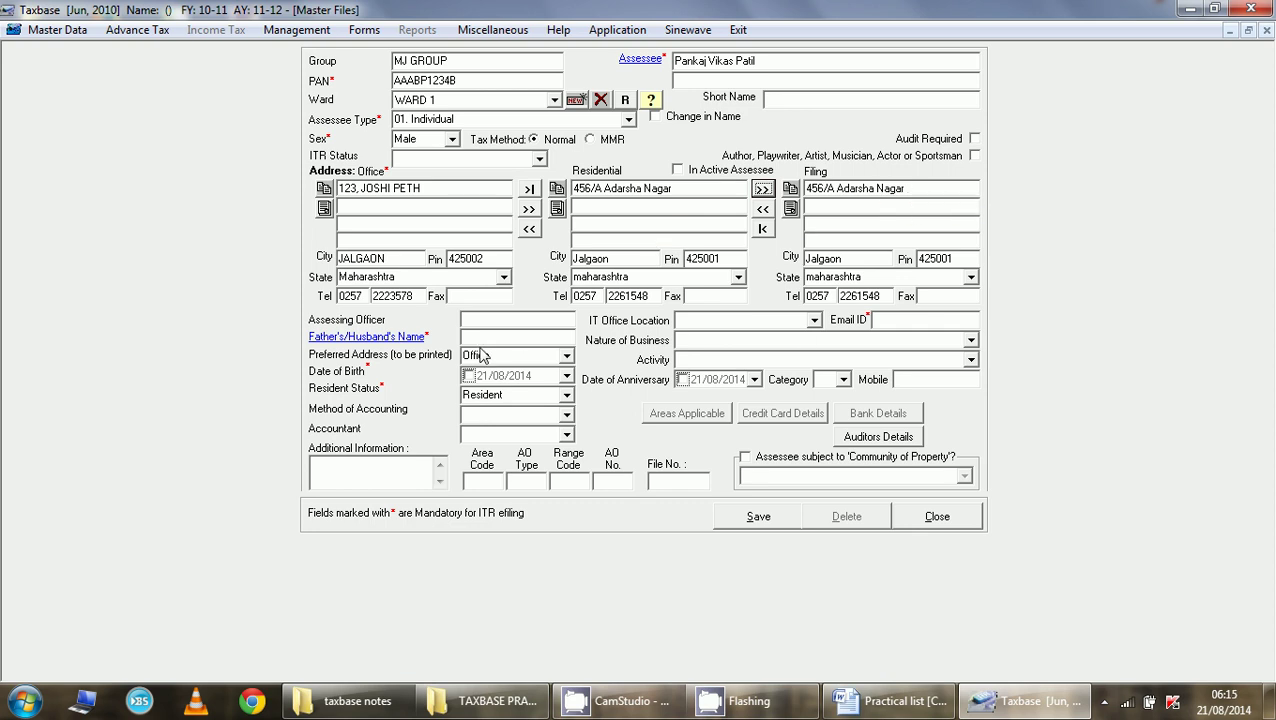
left_click(483, 317)
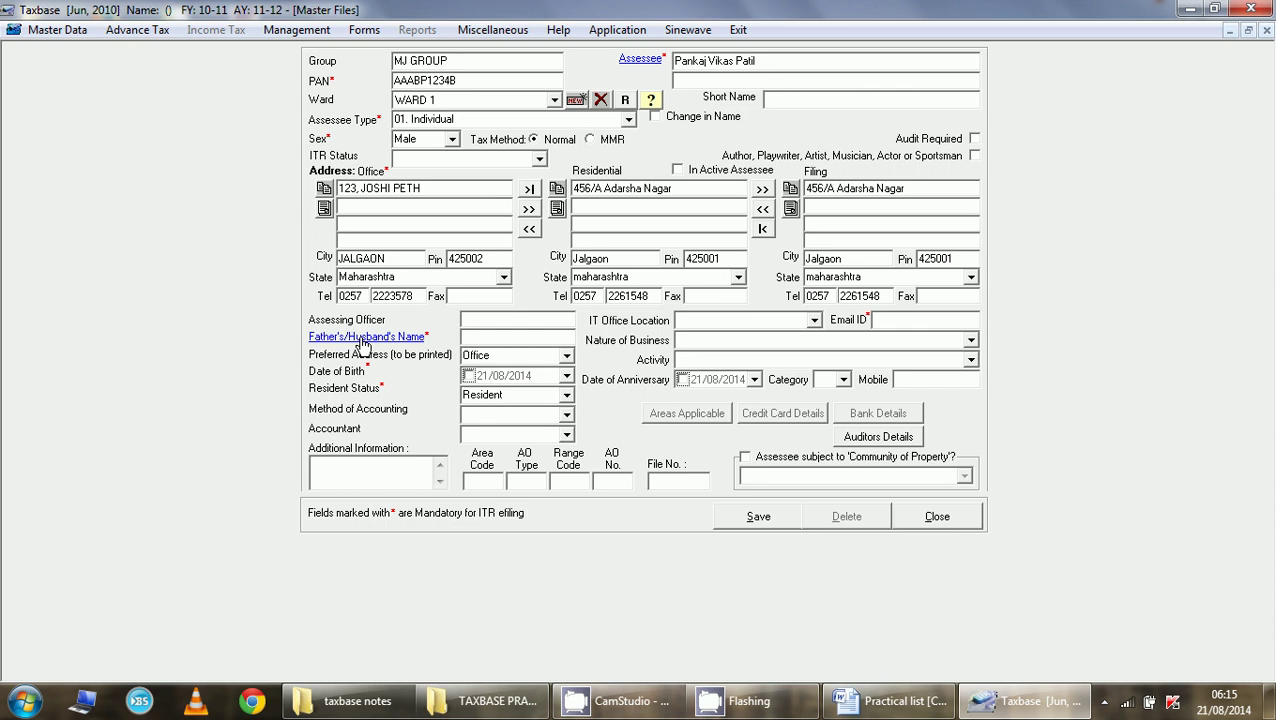
- Enter the father's first, middle and last names in the name panel and apply them
left_click(363, 340)
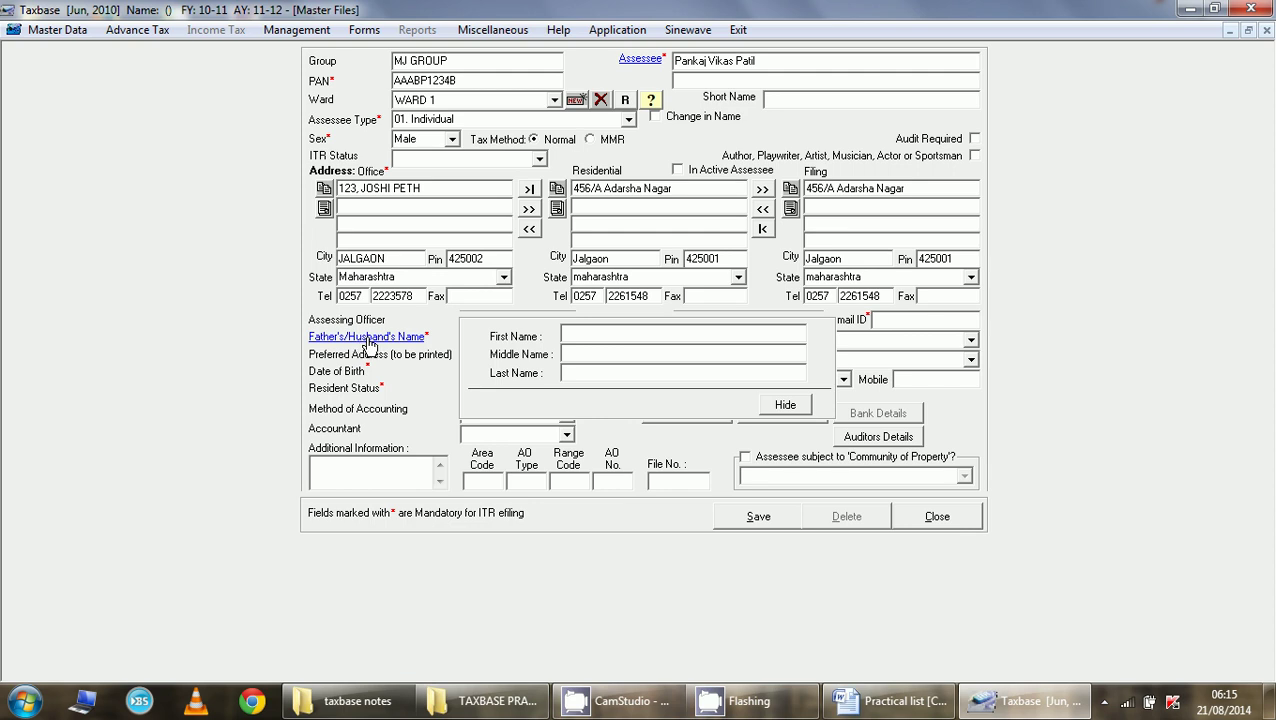
key("Tab")
key("Tab")
left_click(768, 407)
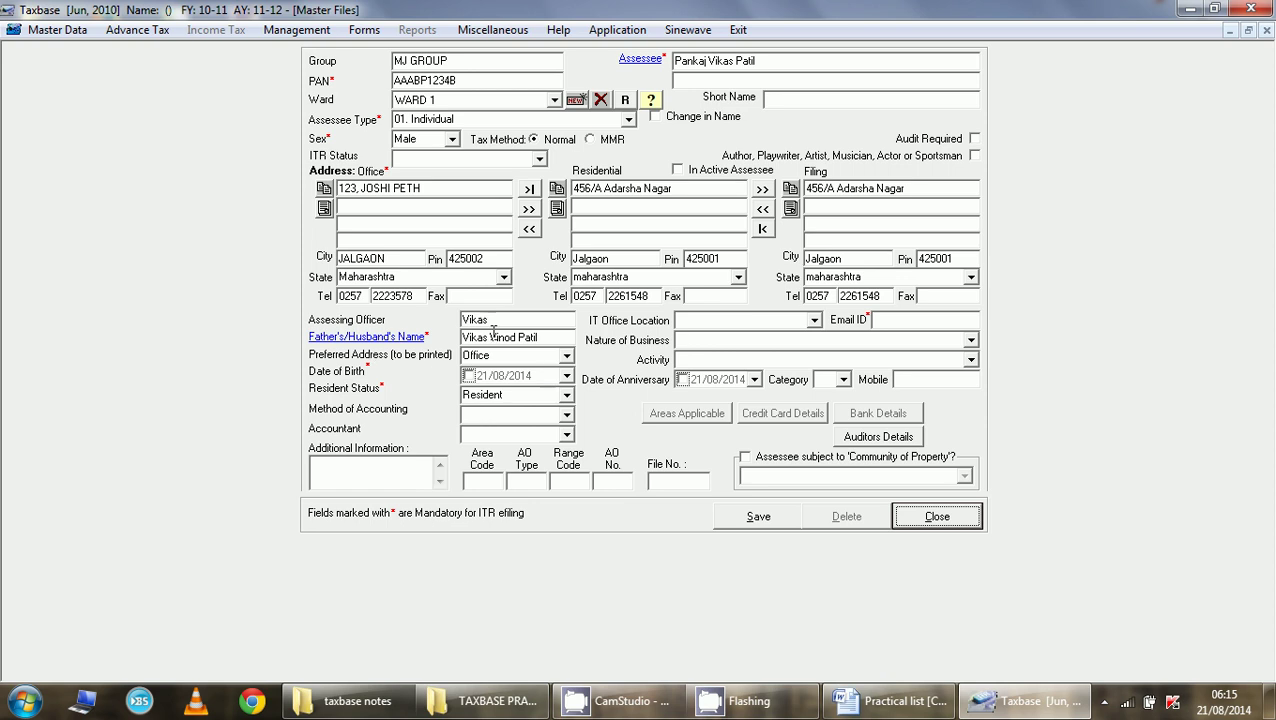
- Make Residential the preferred address, enter the date of birth, and keep status as Resident
left_click(565, 357)
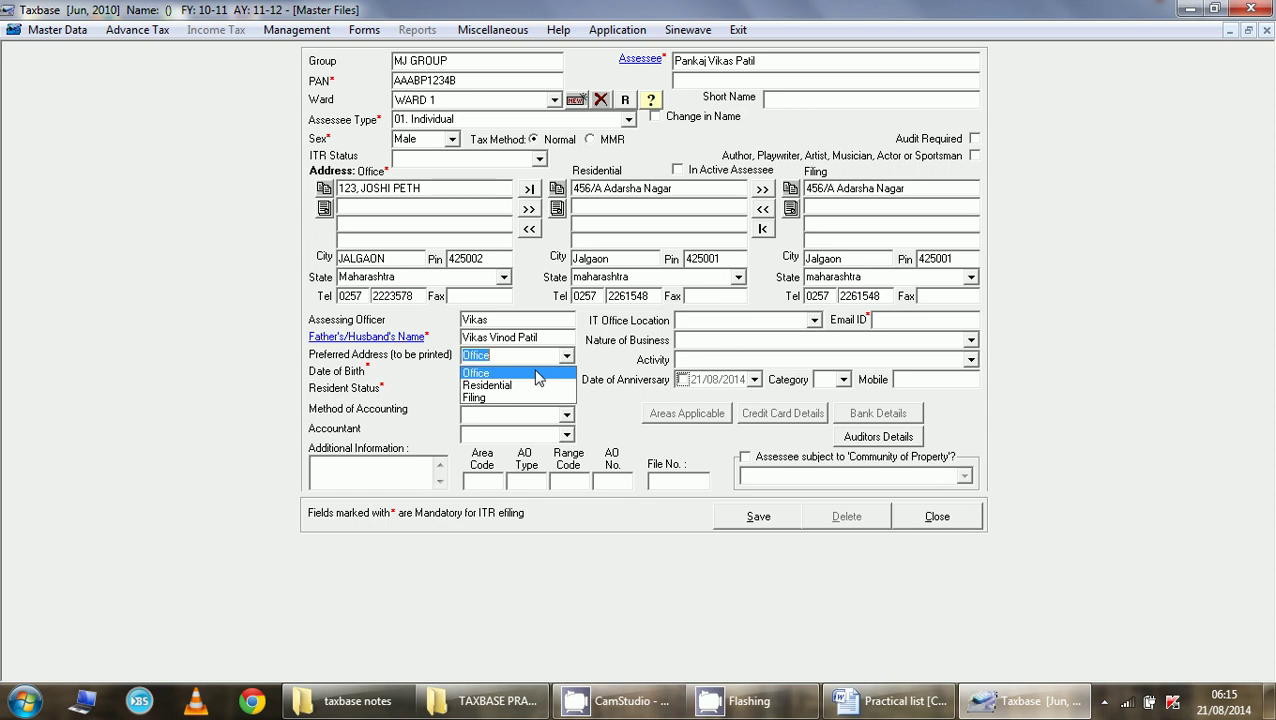
left_click(510, 389)
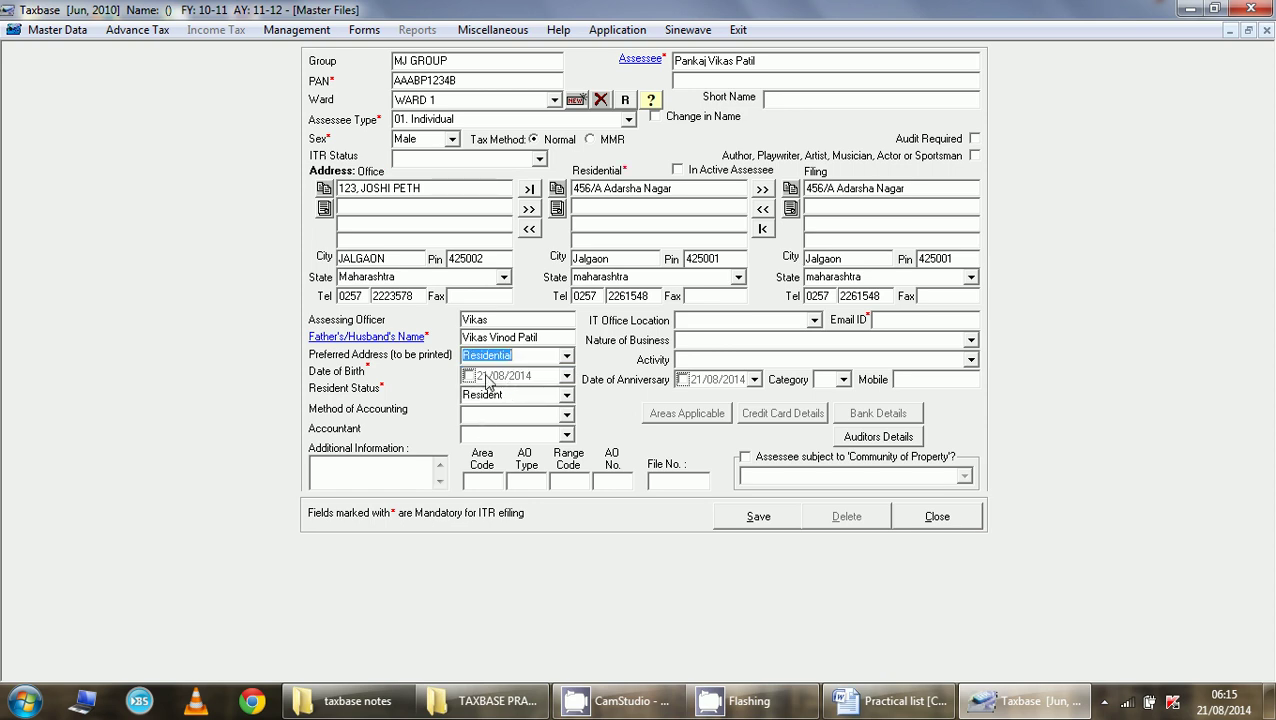
left_click(467, 376)
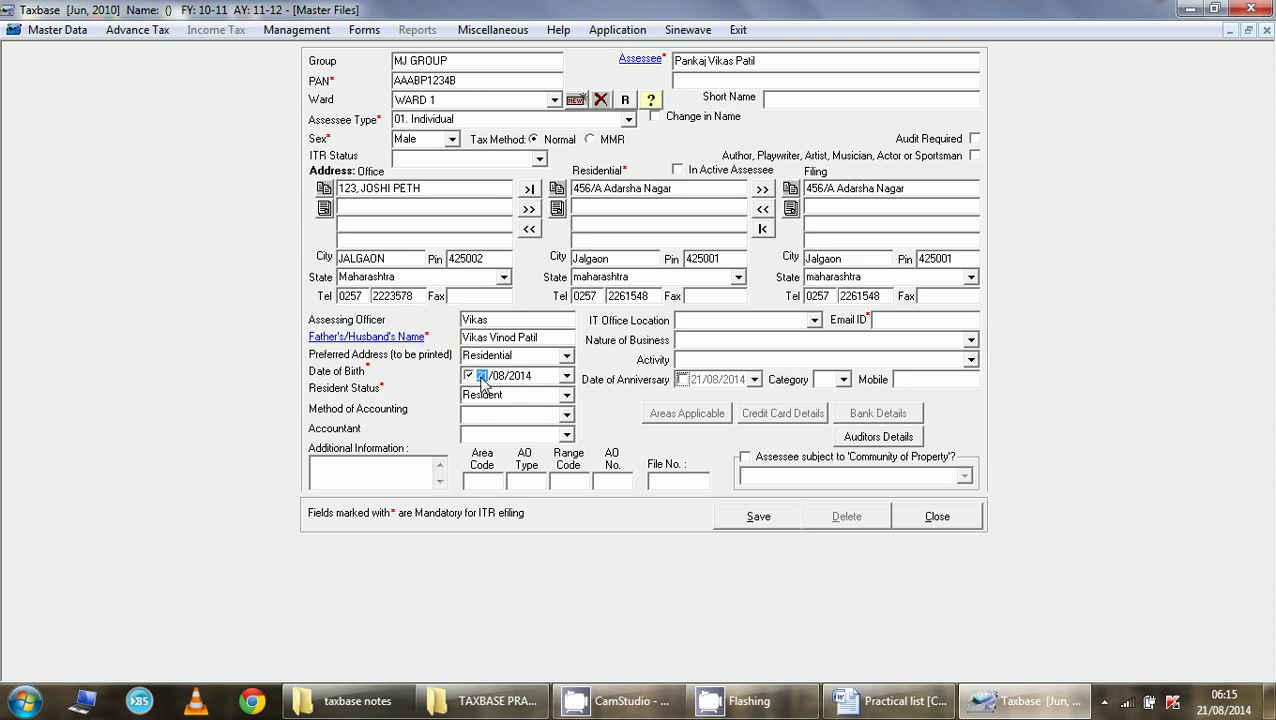
key("Right")
type("07/1984")
left_click(566, 396)
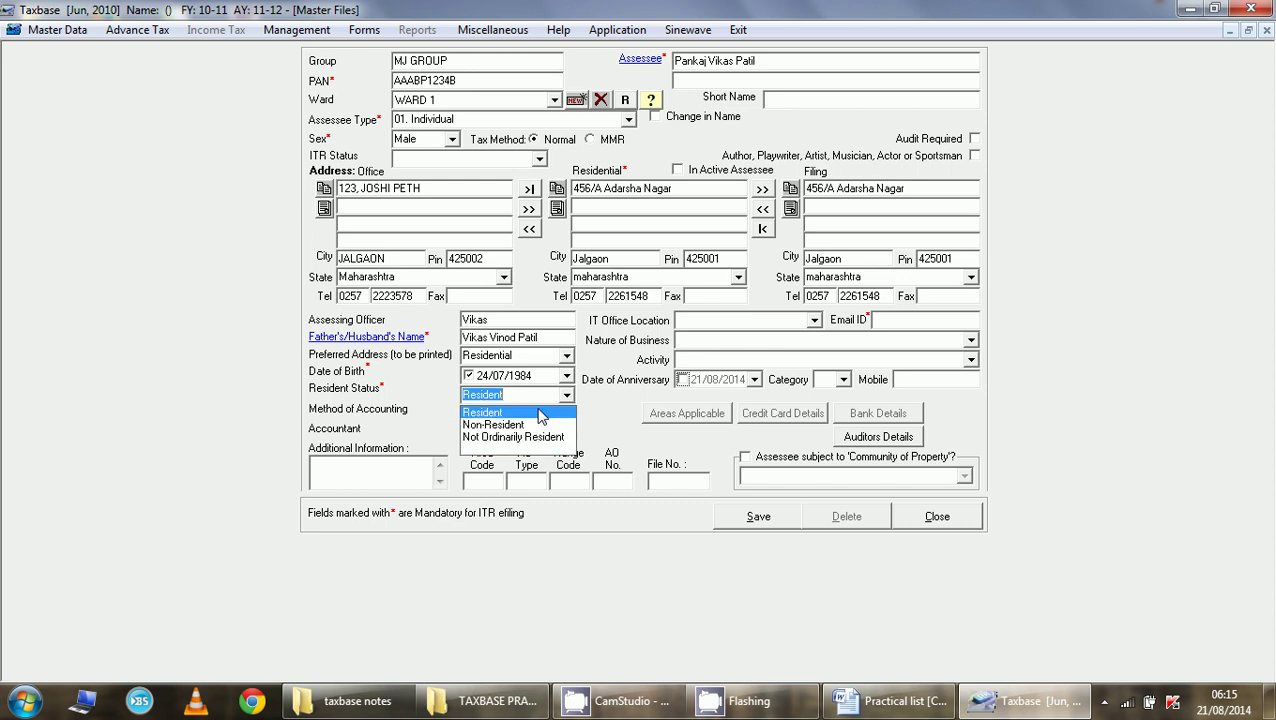
left_click(540, 413)
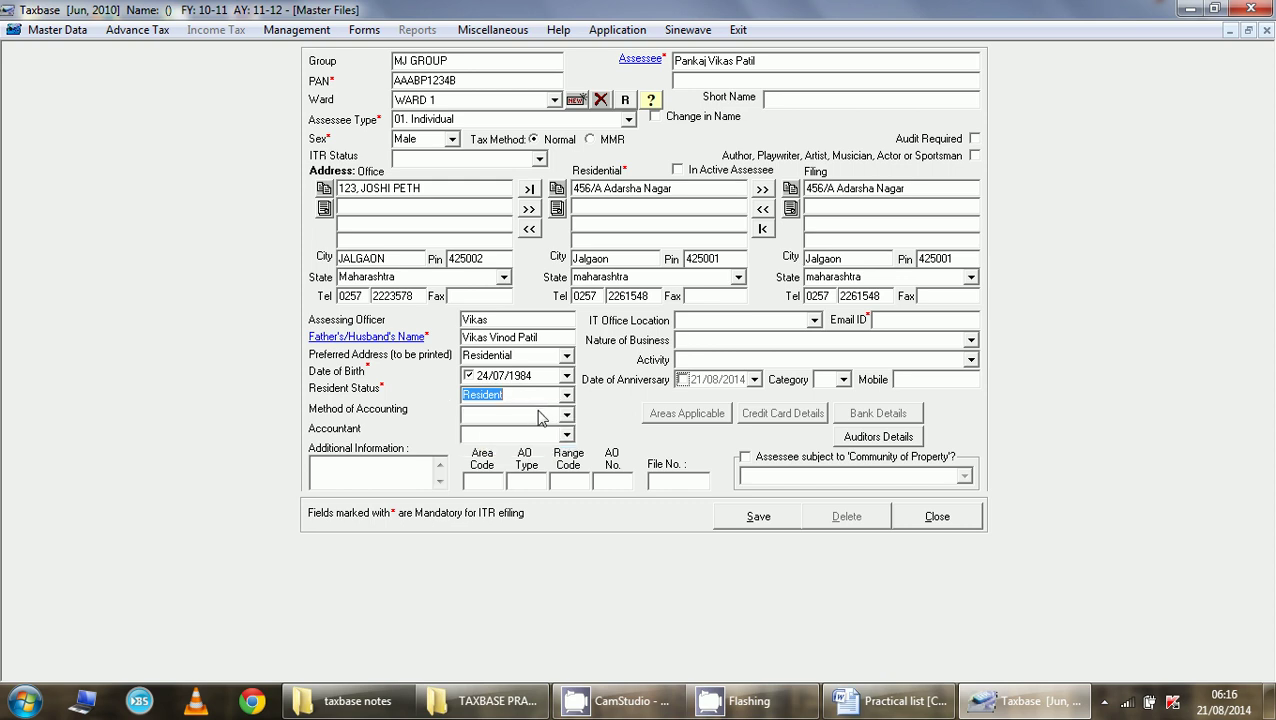
- Set the method of accounting to Mercantile and type in an accountant name
left_click(536, 418)
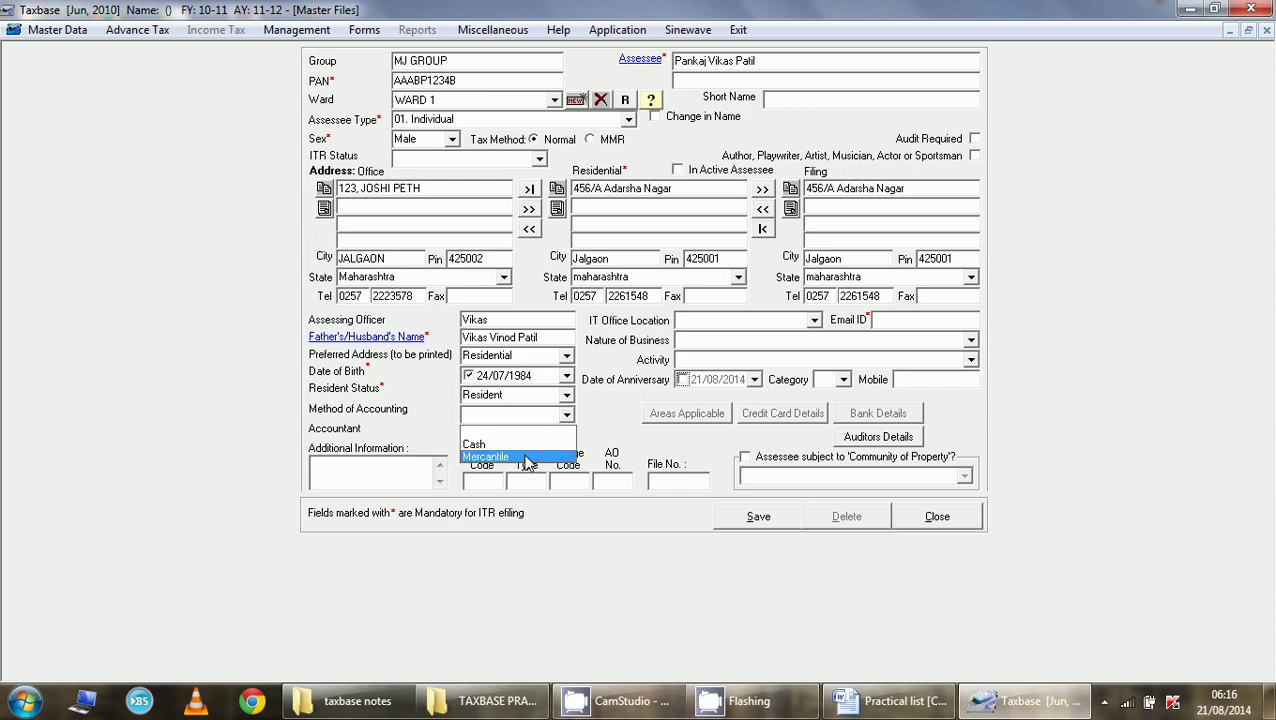
left_click(527, 457)
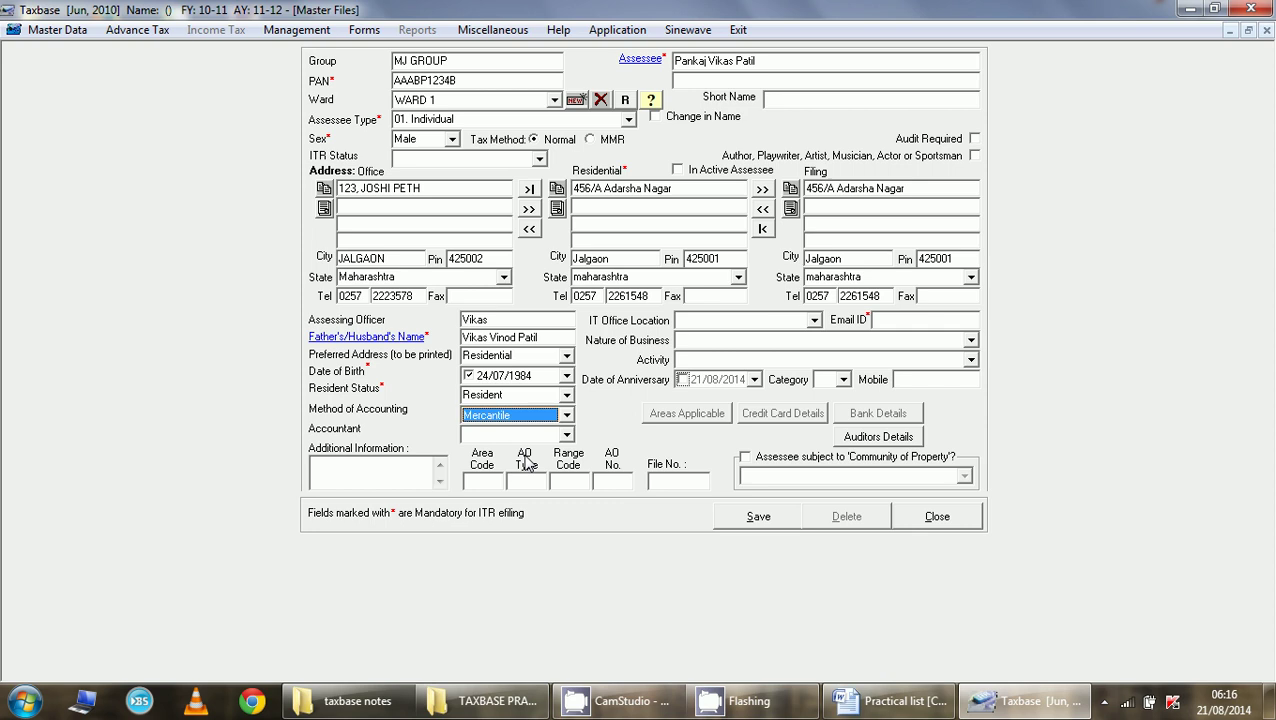
left_click(546, 436)
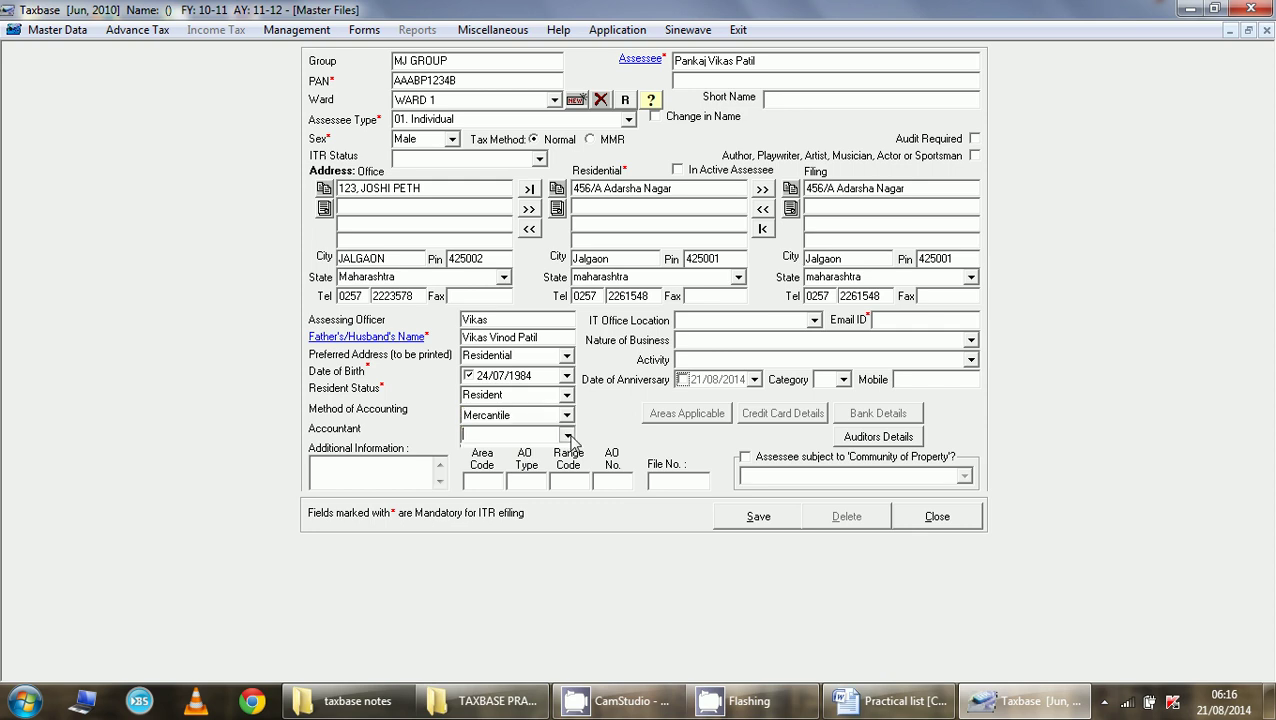
left_click(525, 440)
type("Mr X")
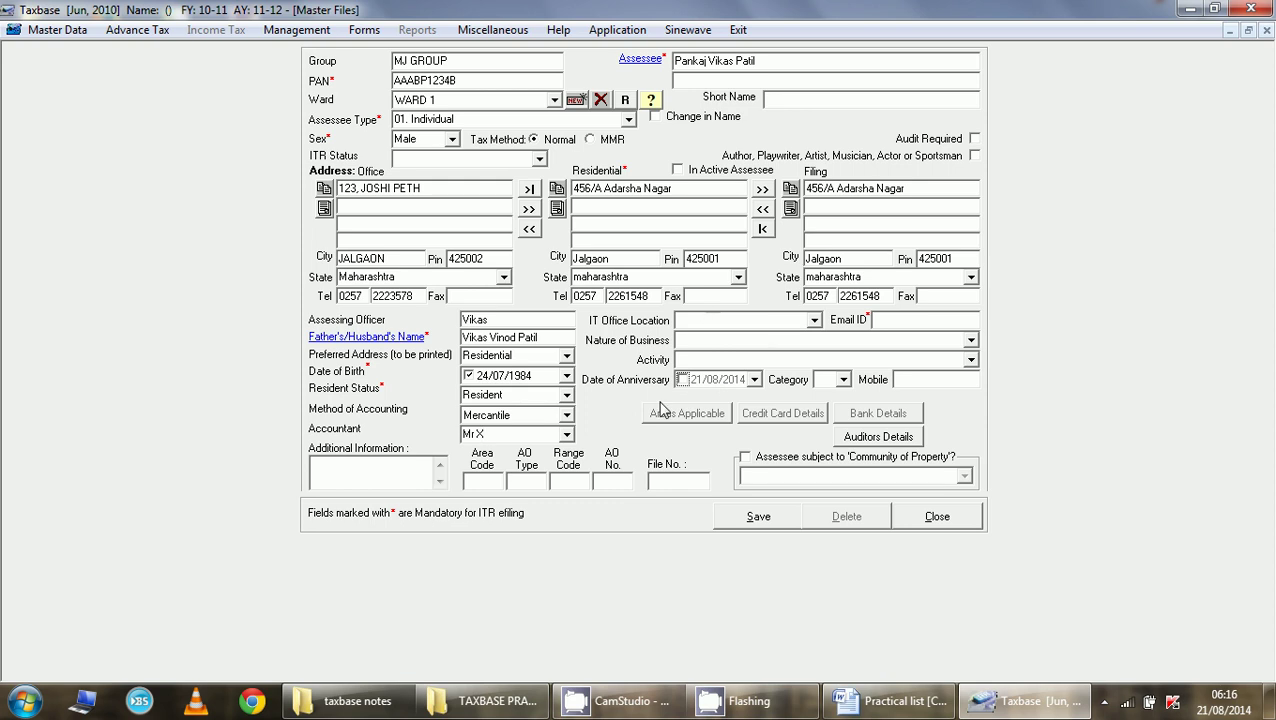
- Save the new assessee record and agree to enter credit card or bank details
left_click(813, 320)
left_click(813, 320)
left_click(762, 520)
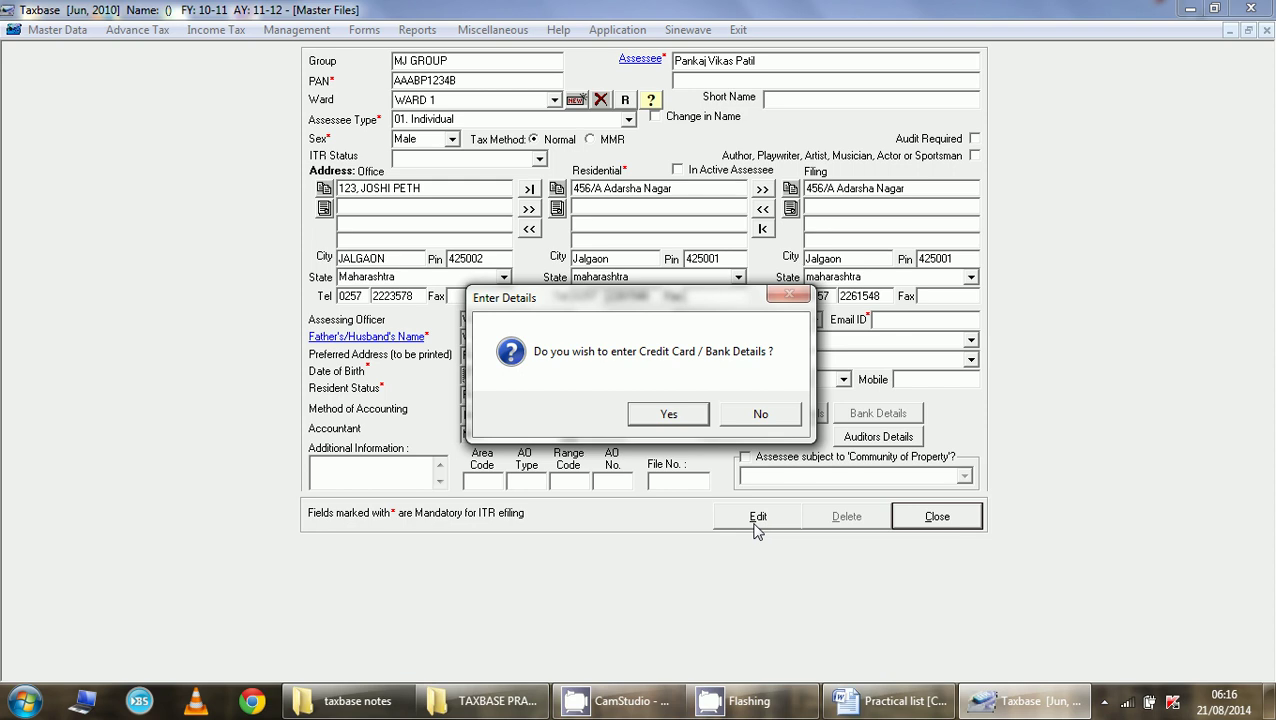
left_click(668, 415)
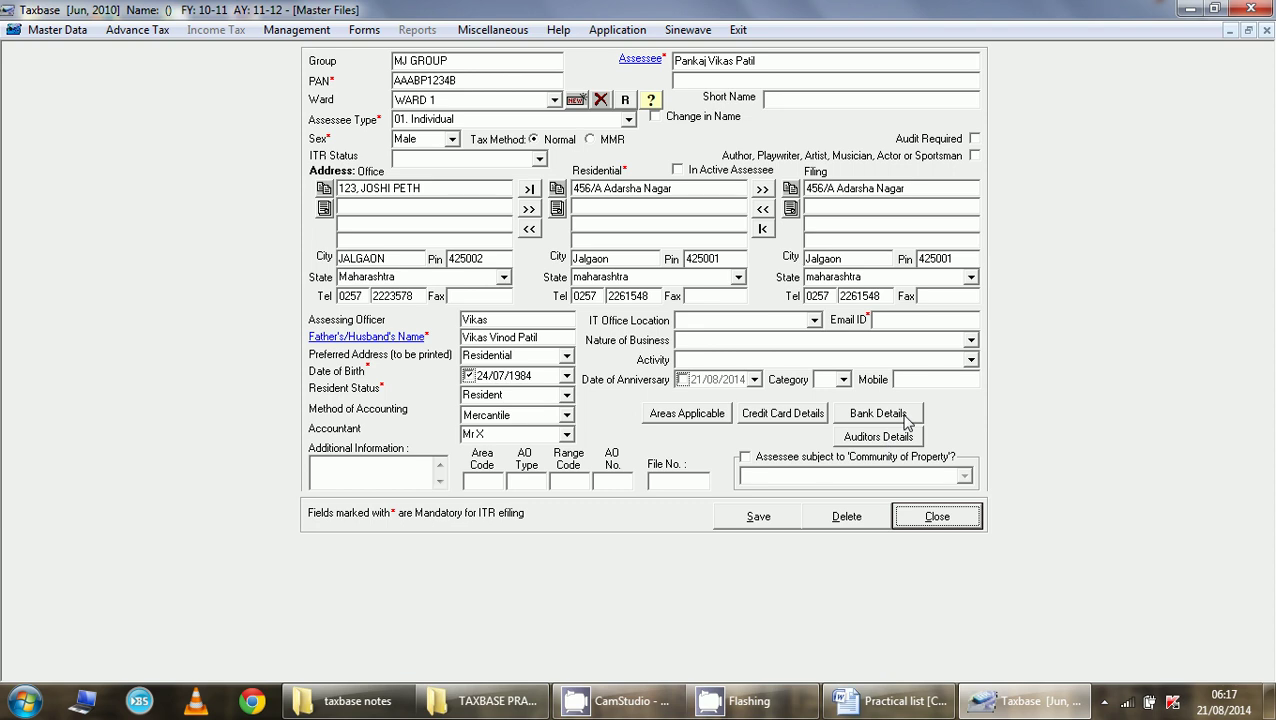
- Enter bank name IDBI BANK, branch MEHRUN, JALGAON, bank code 9874 and city code 987
left_click(905, 417)
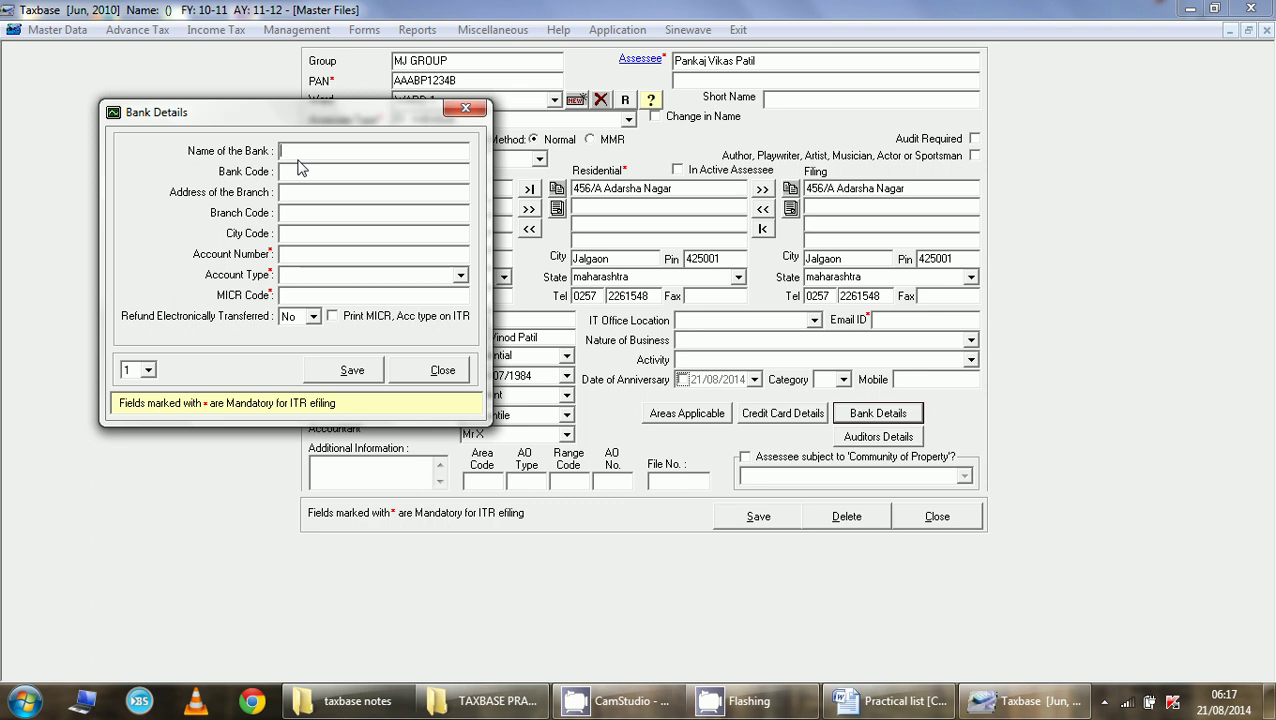
type("IDBI BANK")
key("Tab")
type("654")
type("MEHRUN")
type(", JALGA")
type("9874")
key("Tab")
type("987")
- Enter the account number, choose Savings as account type, and enter MICR code IDBI558879
key("Tab")
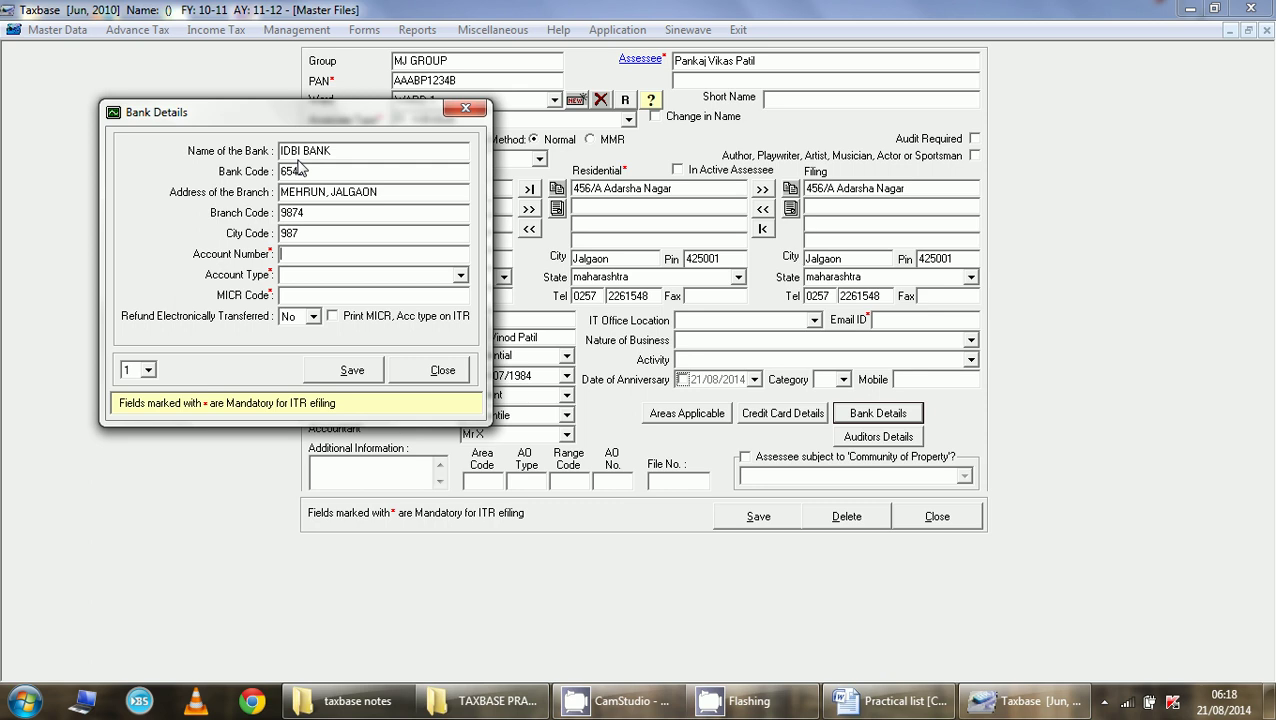
key("Tab")
left_click(461, 276)
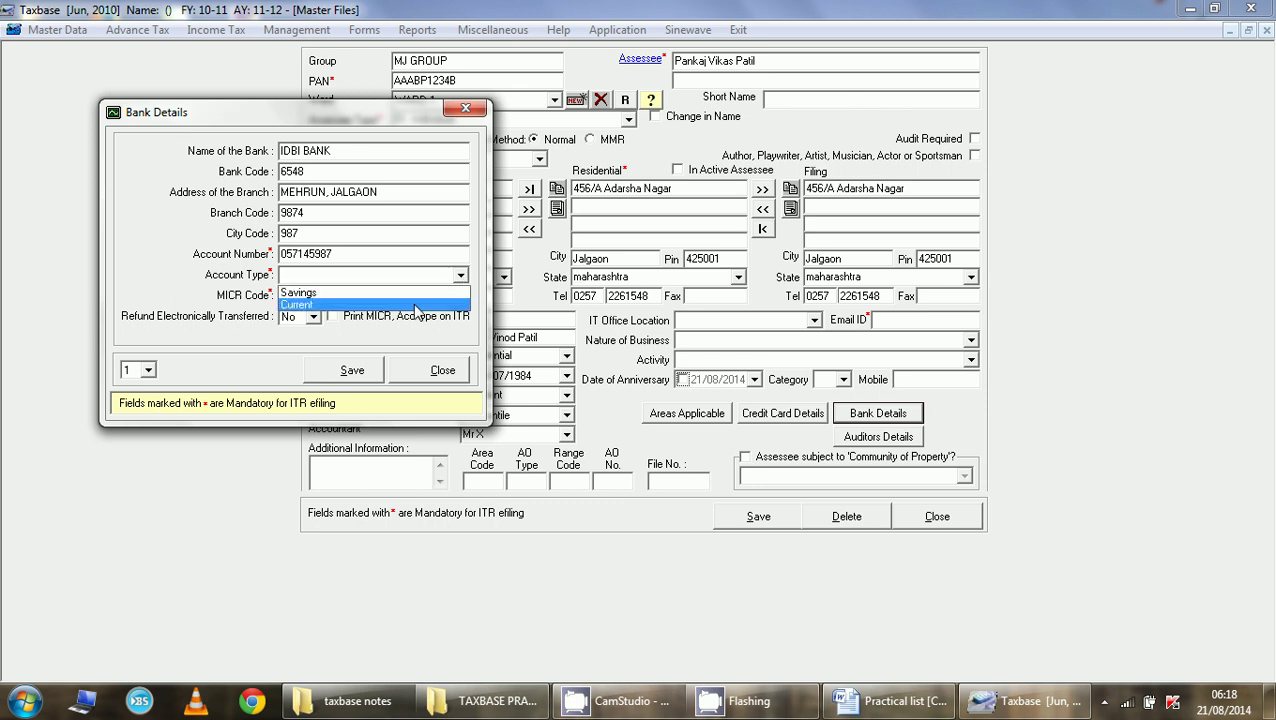
left_click(427, 294)
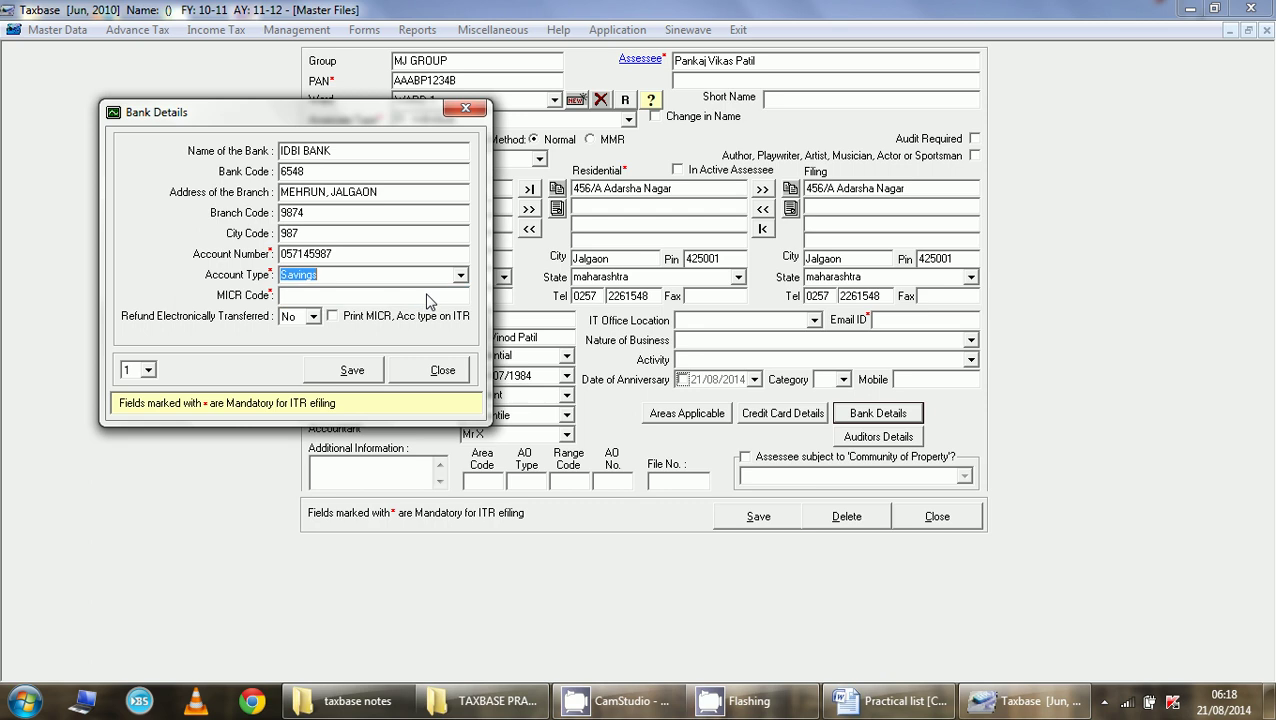
left_click(389, 297)
type("IDB")
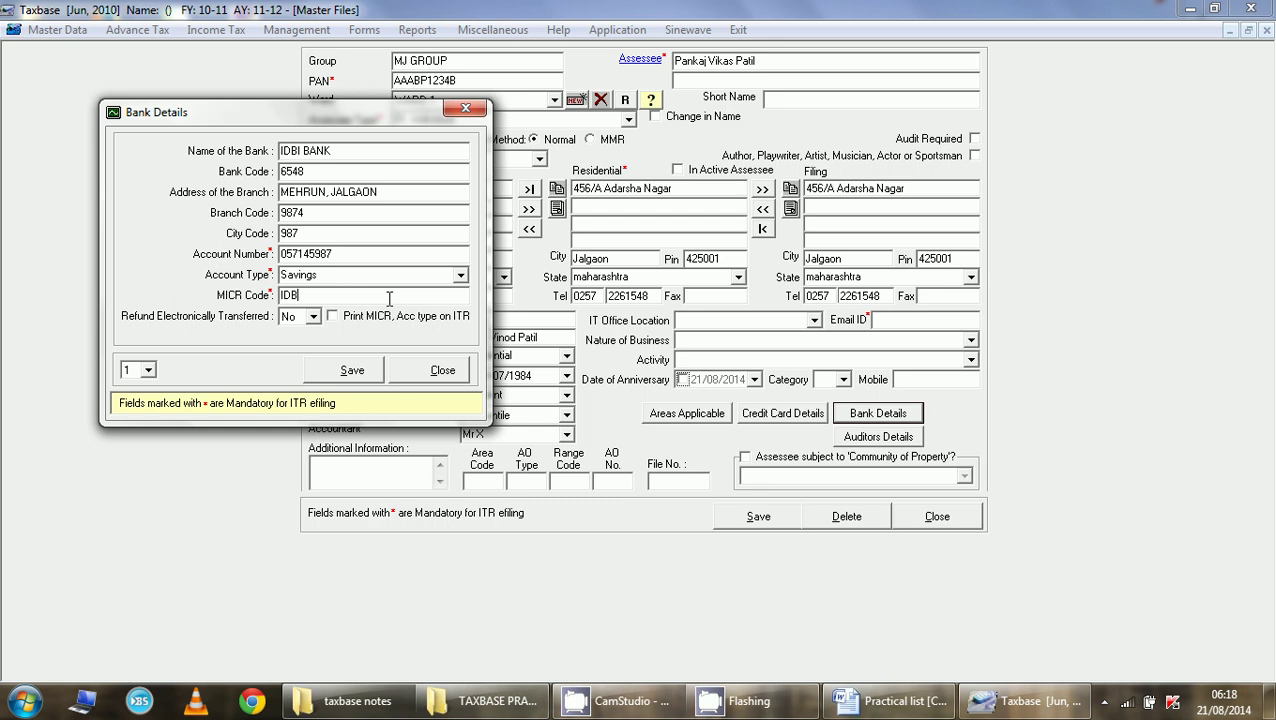
type("I558879")
- Correct the MICR code to IDBI123456 and save, accepting the format warning
left_click(340, 371)
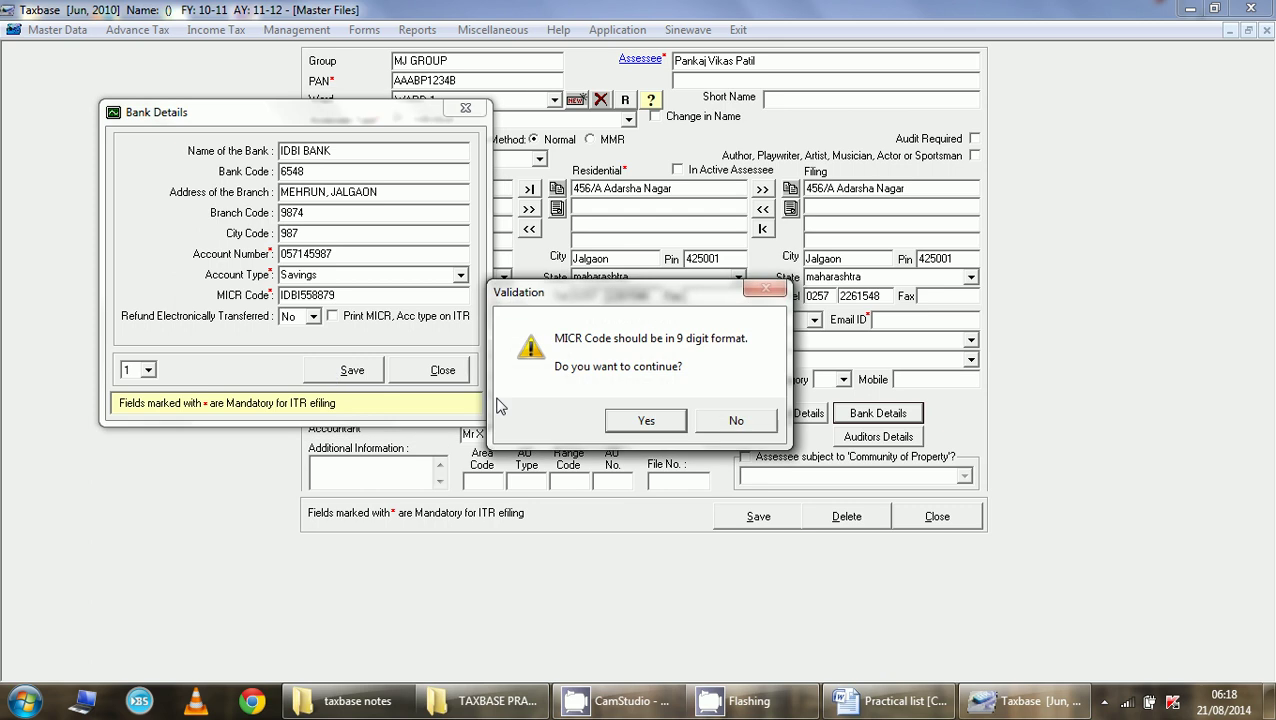
left_click(742, 424)
left_click_drag(383, 299, 303, 297)
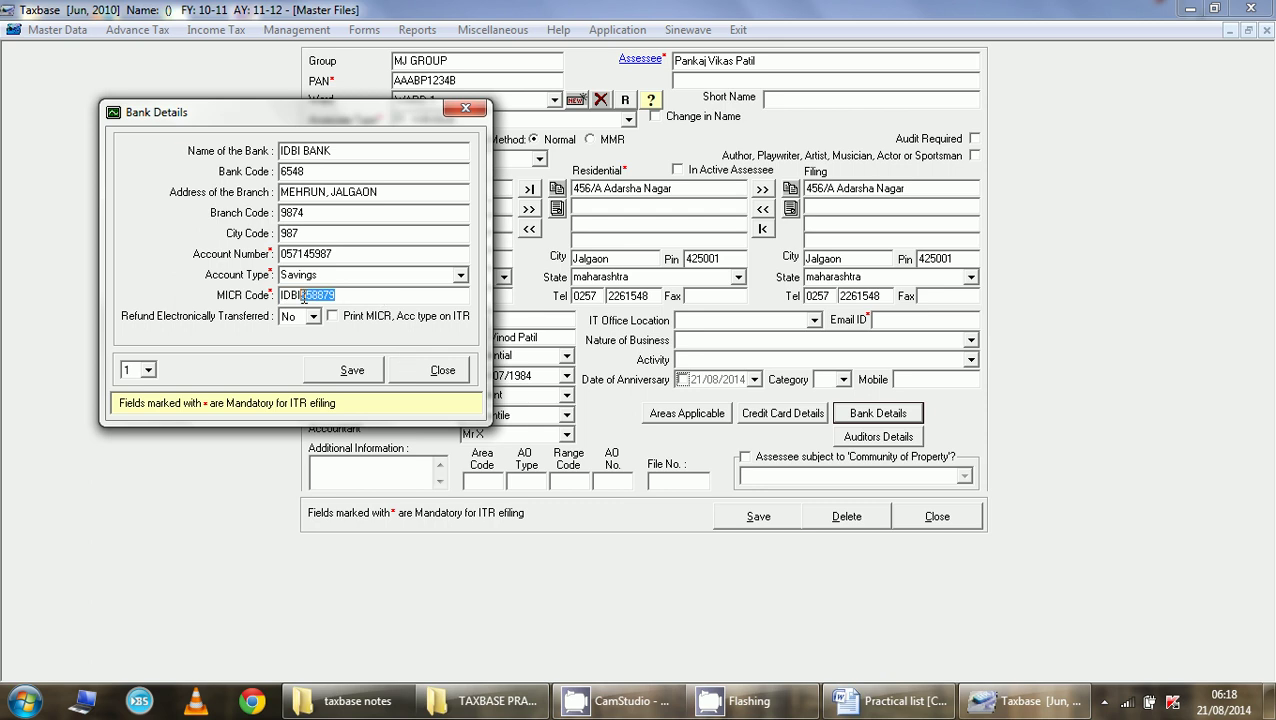
key("BackSpace")
type("123456")
left_click(365, 372)
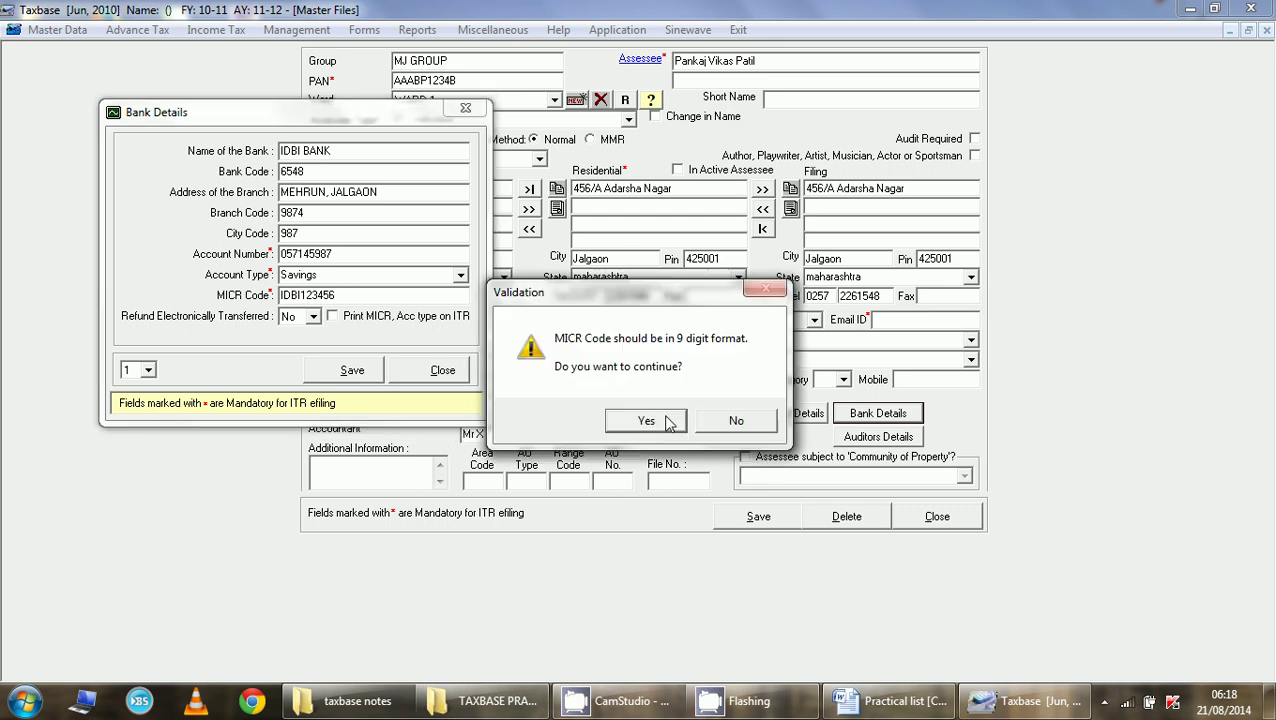
left_click(668, 424)
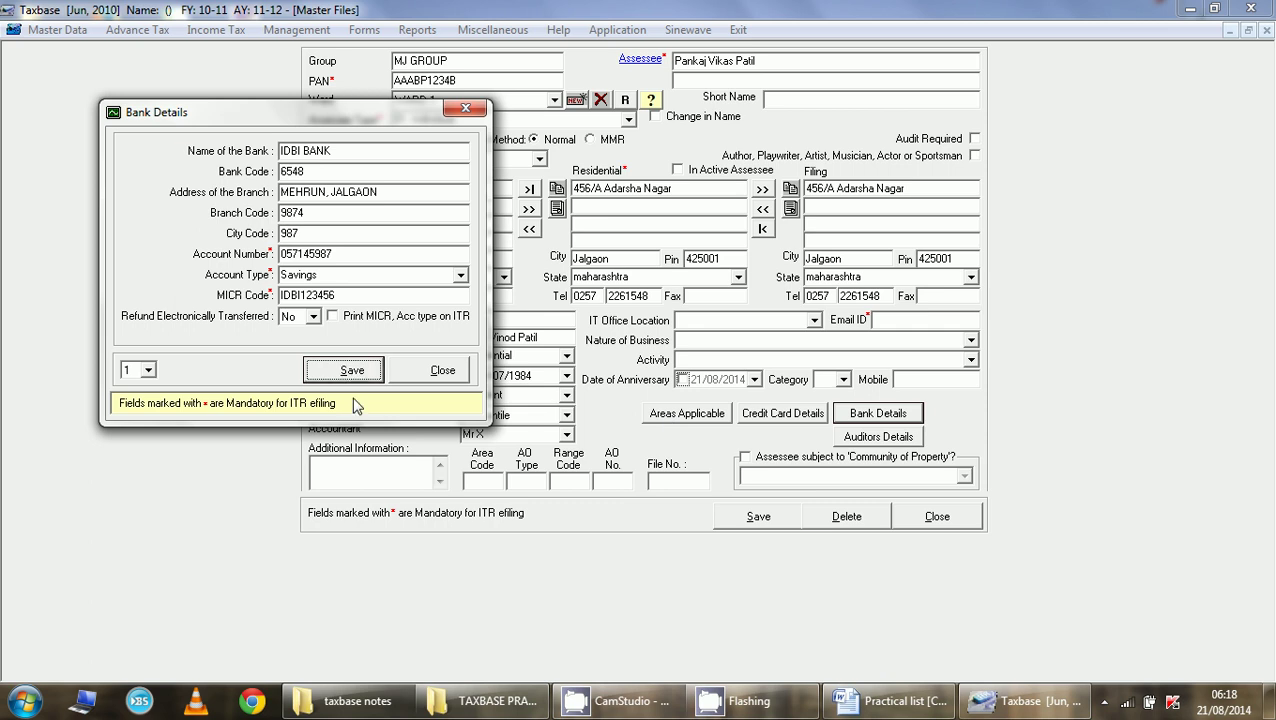
- Save the bank record, check bank records 2 and 1, and close the bank details window
left_click(352, 373)
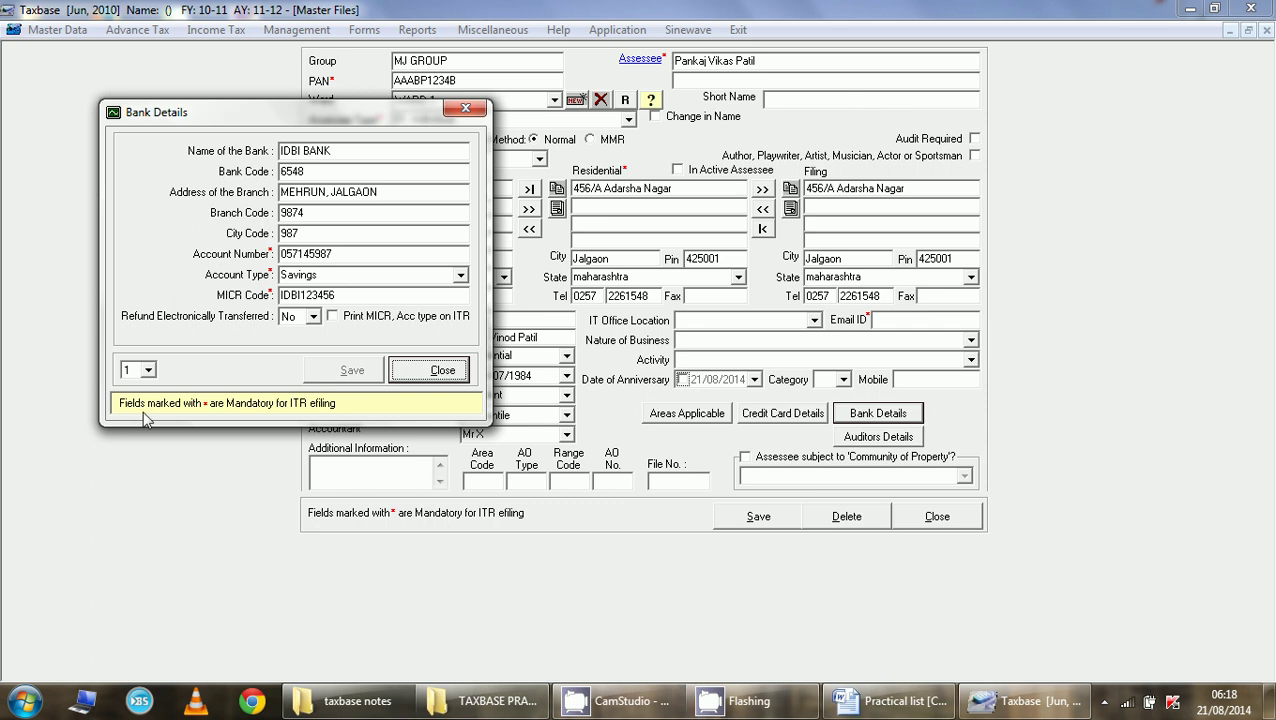
left_click(148, 370)
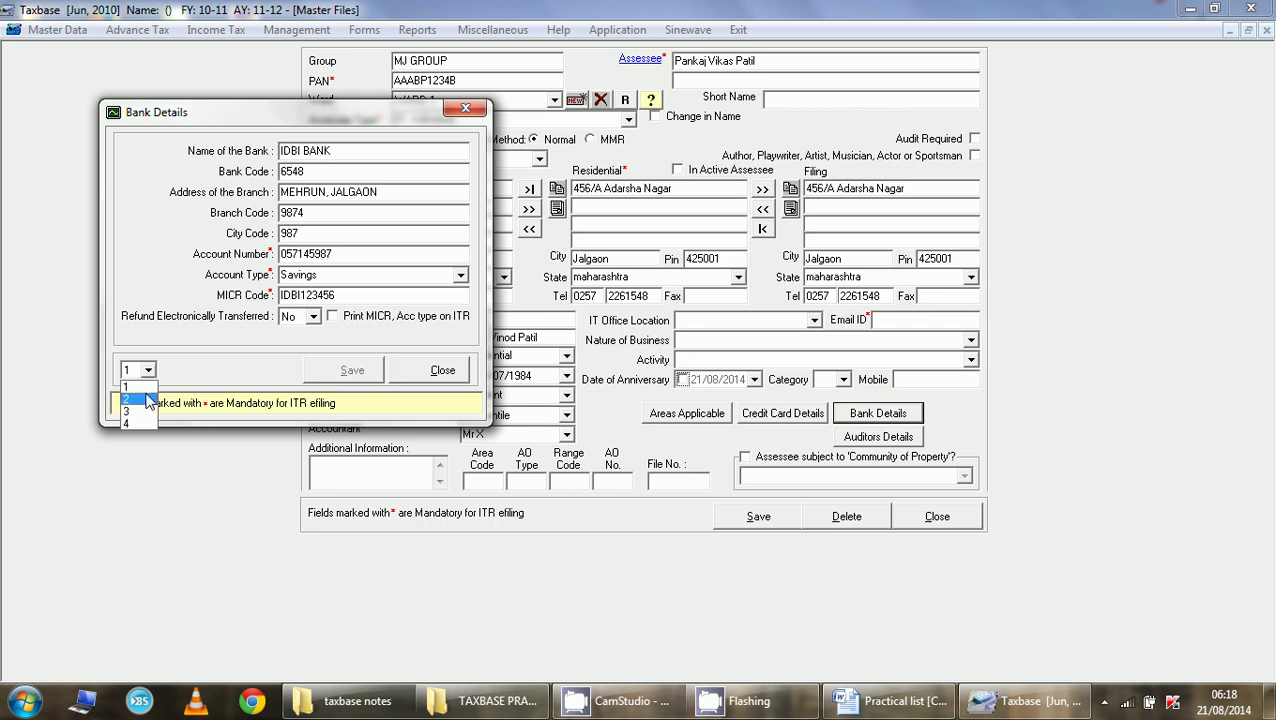
left_click(140, 399)
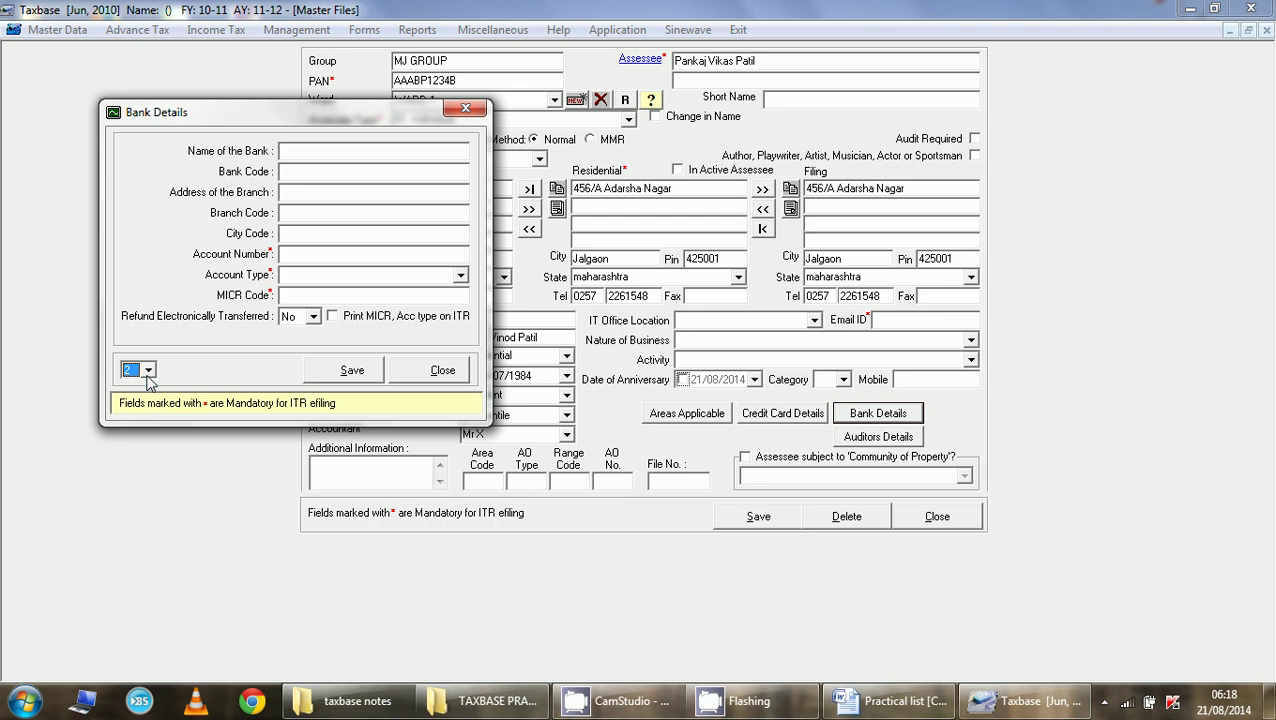
left_click(148, 370)
left_click(140, 385)
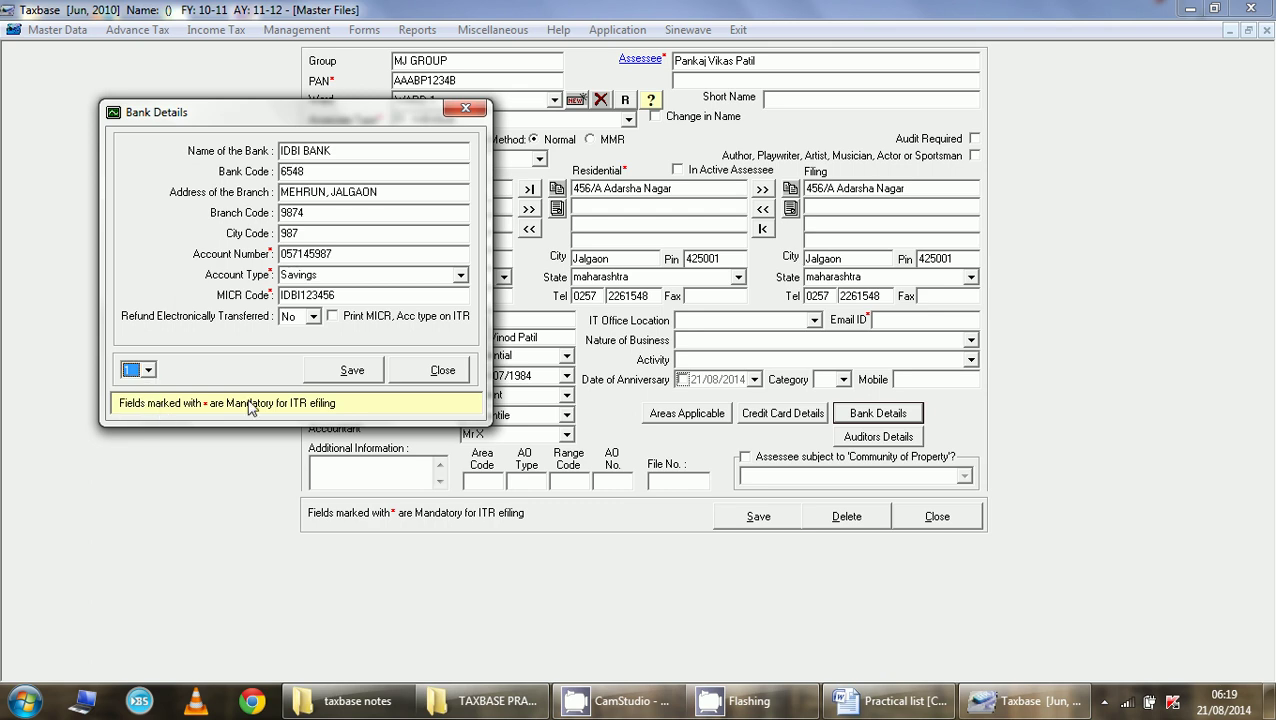
left_click(440, 376)
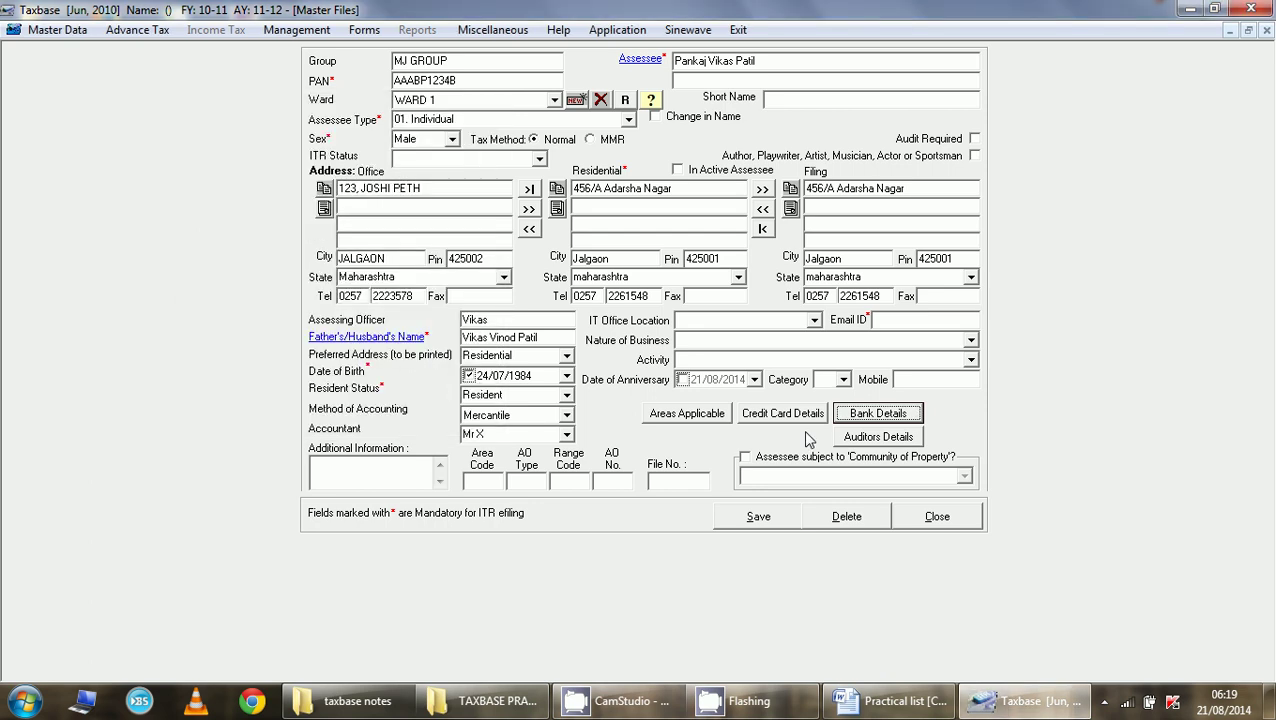
- Reopen the bank details and confirm saving them when closing
left_click(862, 414)
left_click(440, 372)
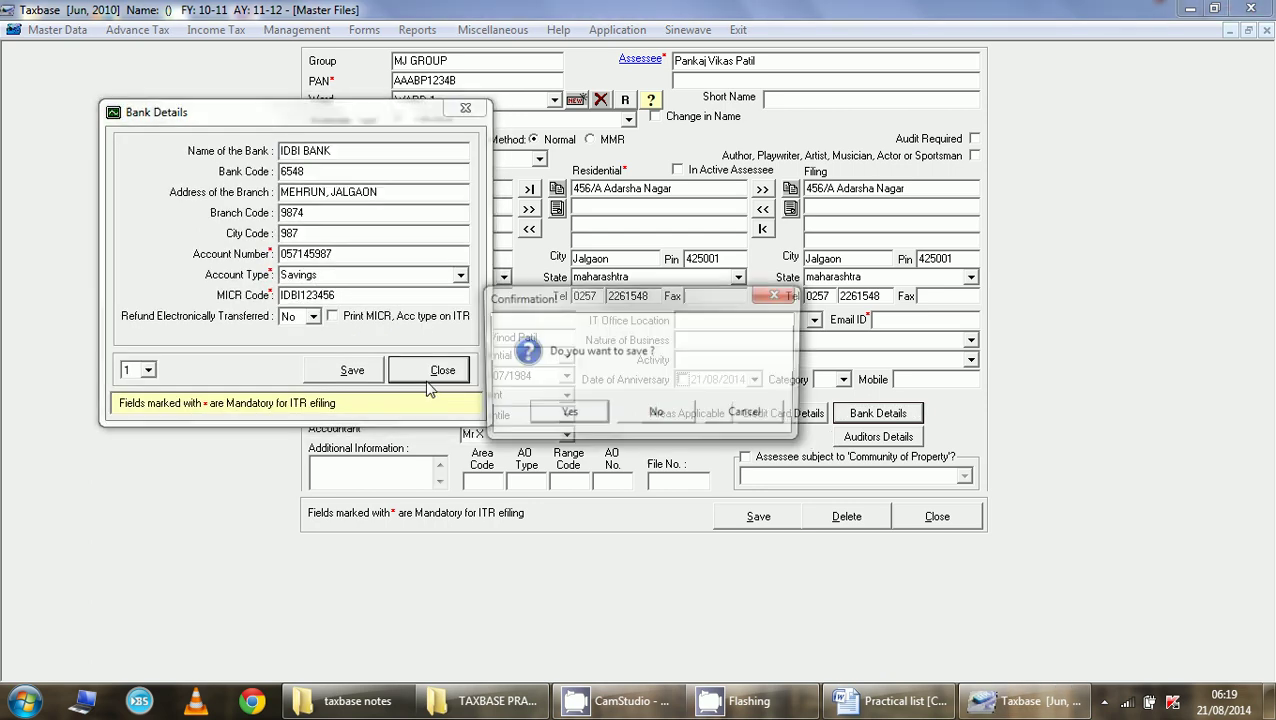
left_click(603, 412)
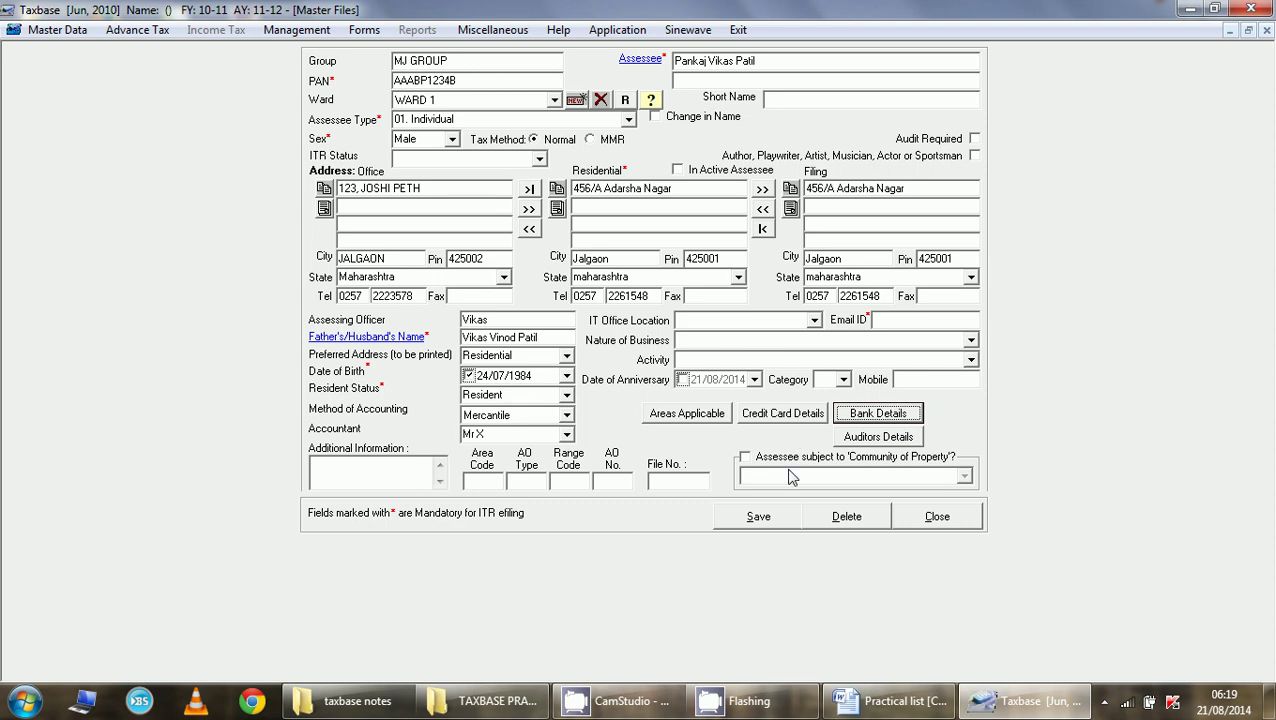
- Save and close the assessee record, then select assessment year 2011-2012 to reach Taxbase Home
left_click(758, 517)
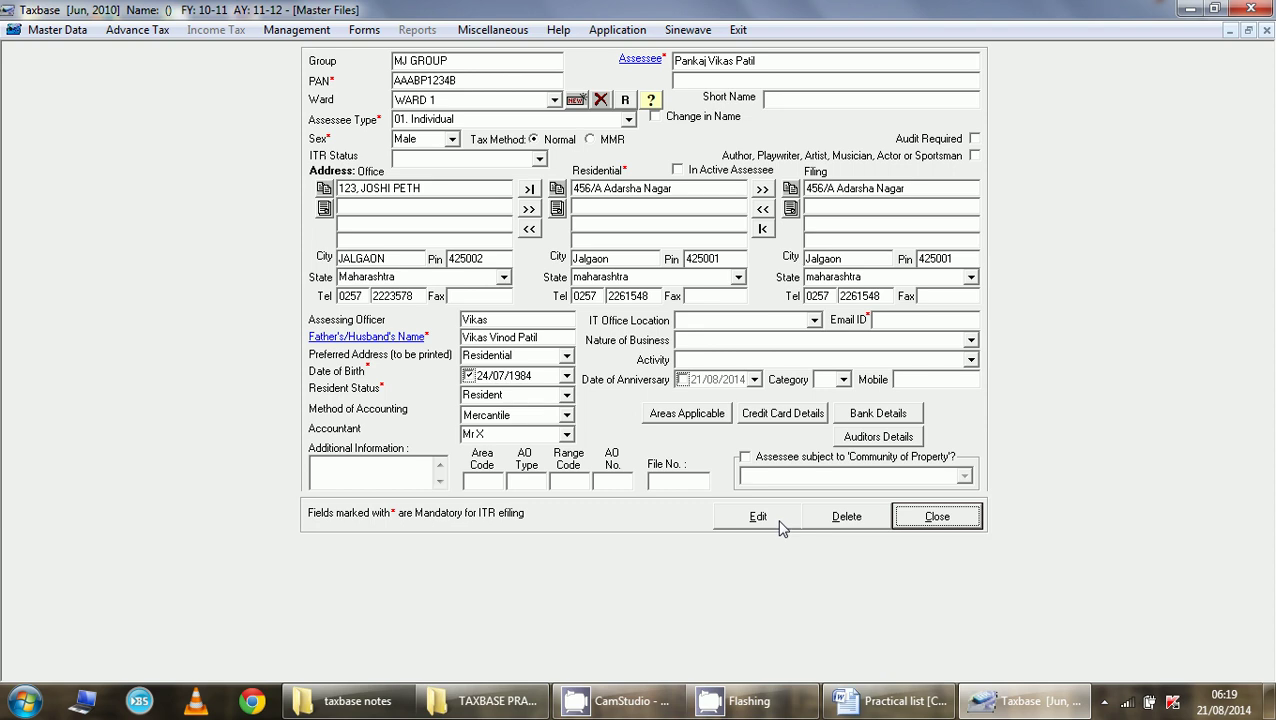
left_click(922, 525)
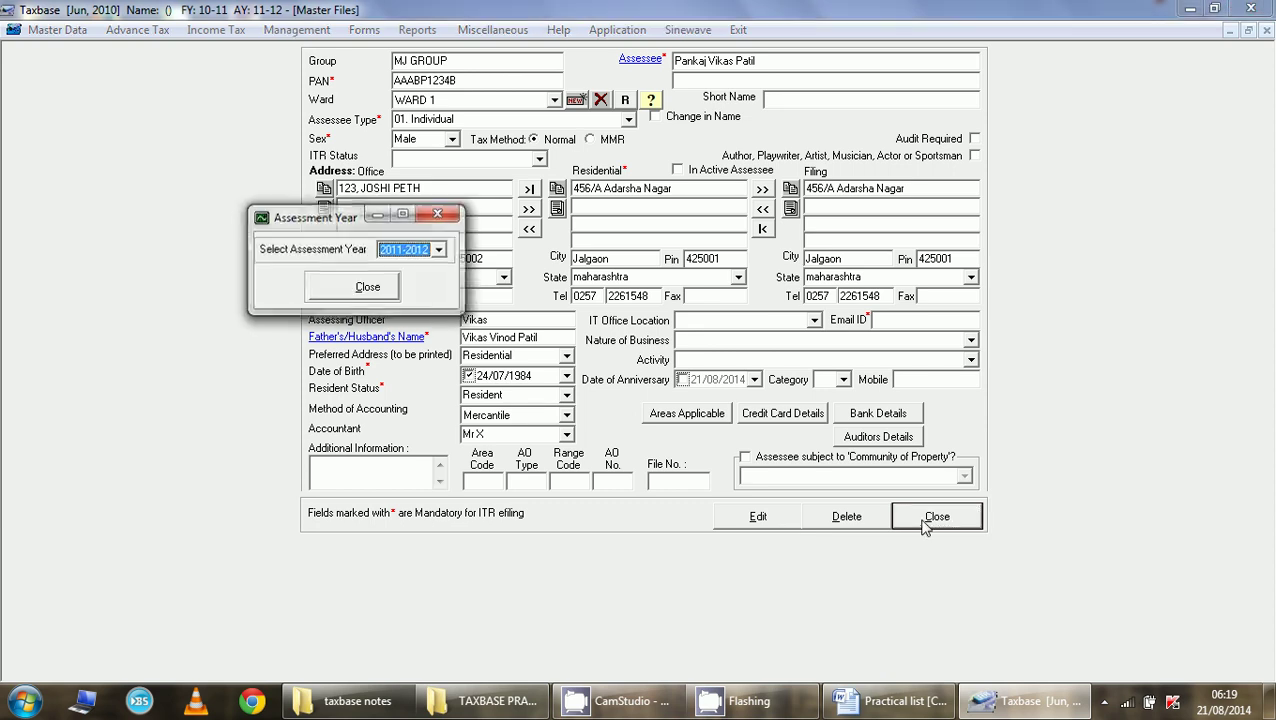
left_click(437, 250)
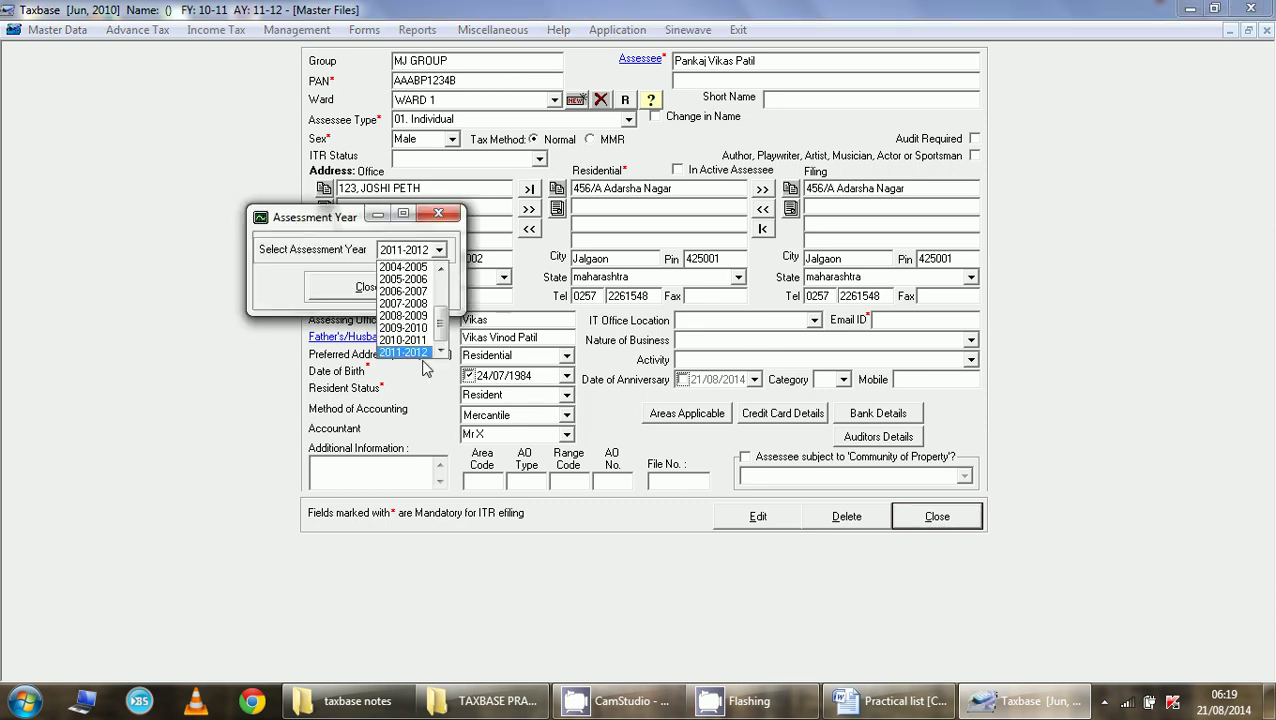
left_click(425, 353)
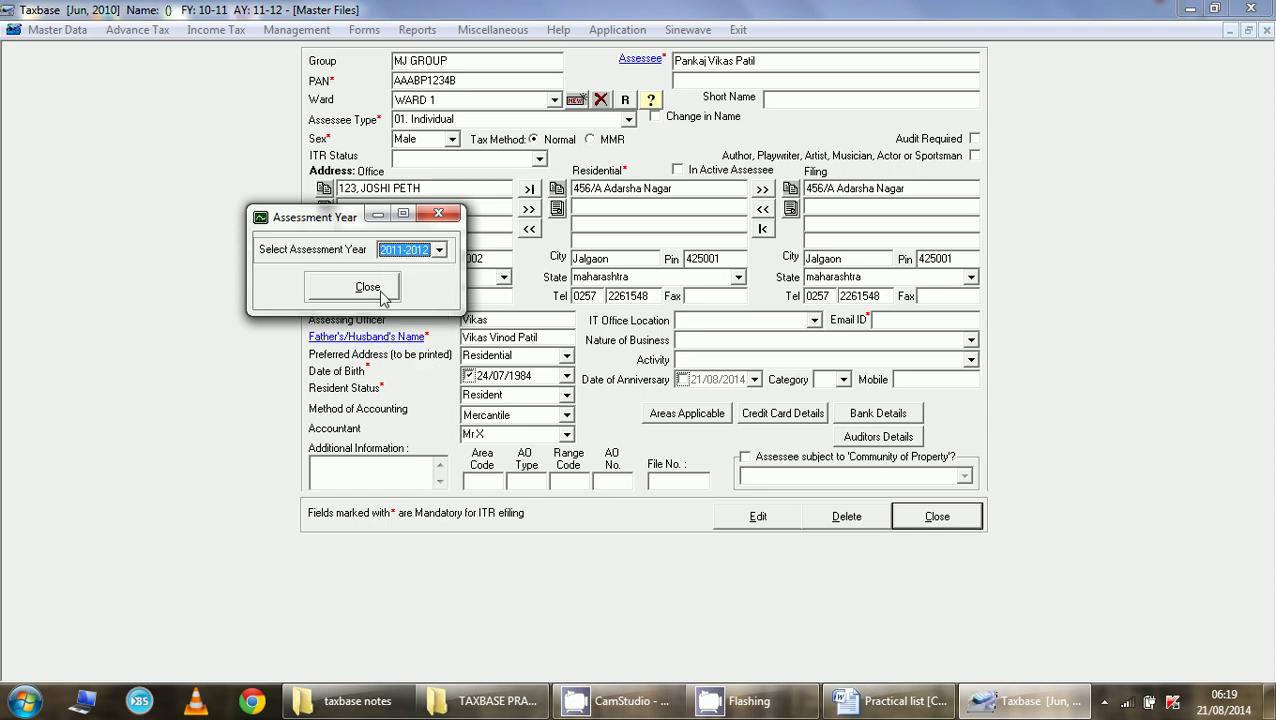
left_click(368, 287)
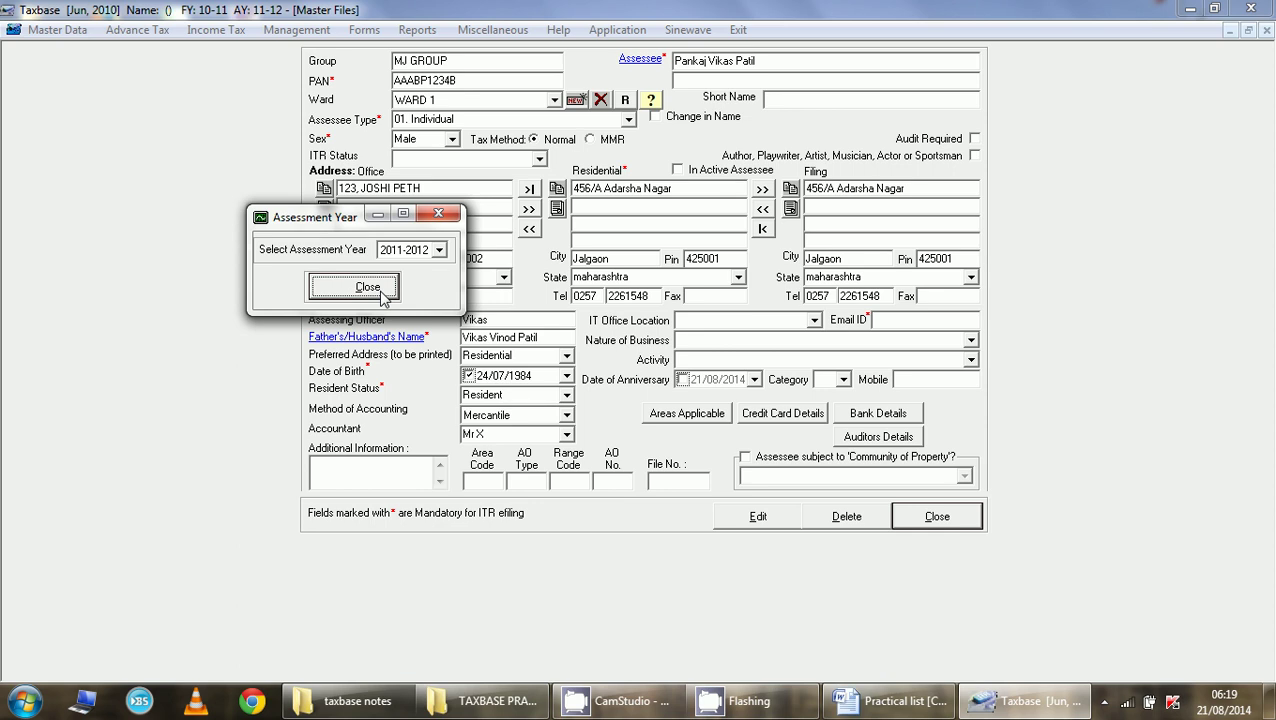